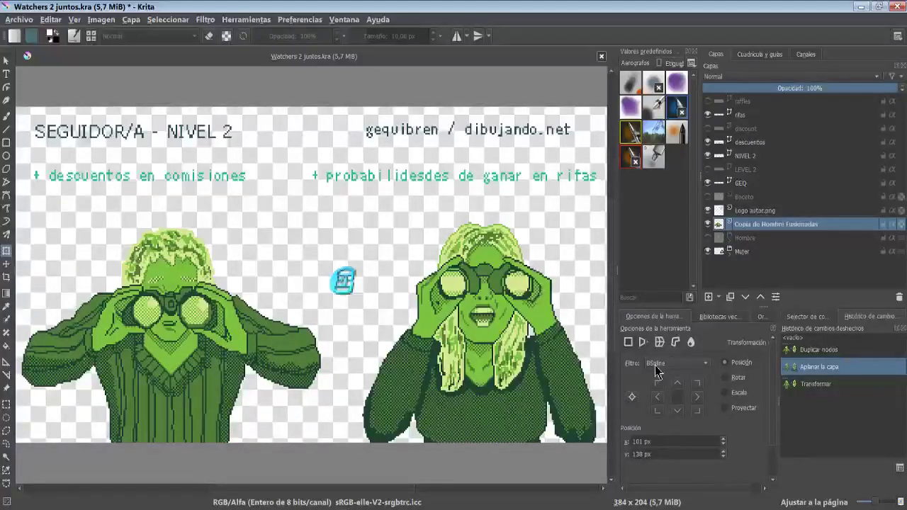
Set the transform resampling filter to Bicúbico
click(707, 365)
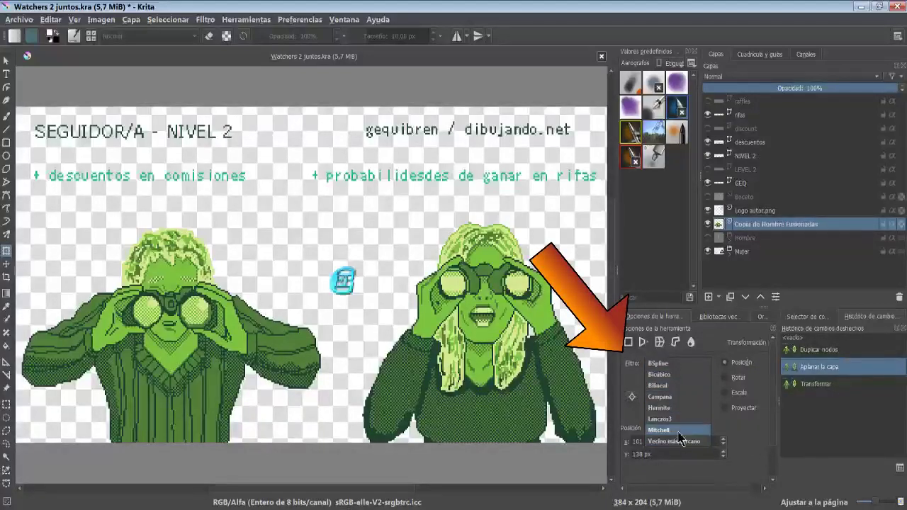
click(677, 375)
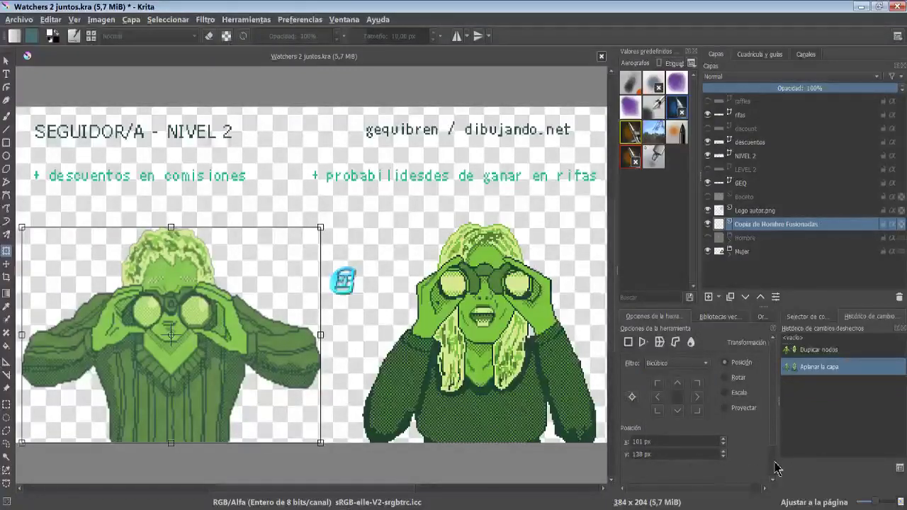
scroll(775, 462, down, 2)
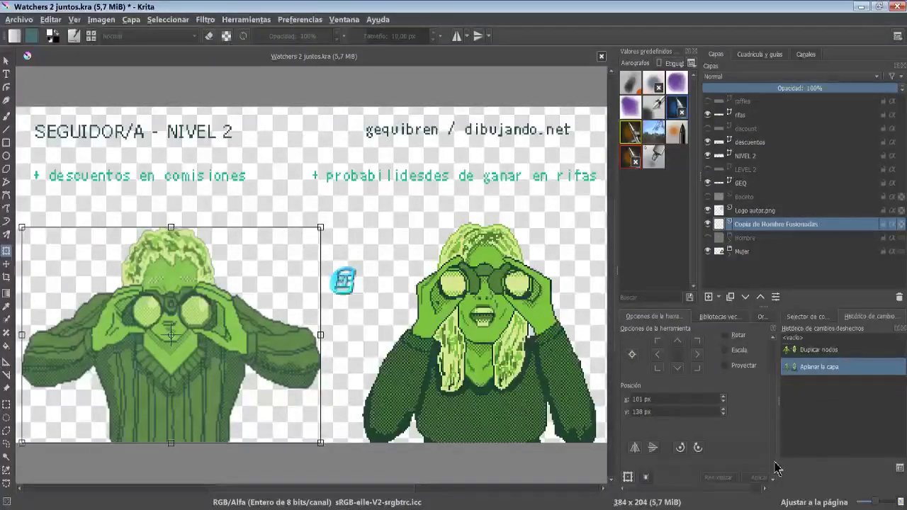
Flip the man figure horizontally, zoom in to inspect it, then undo the flip
click(634, 448)
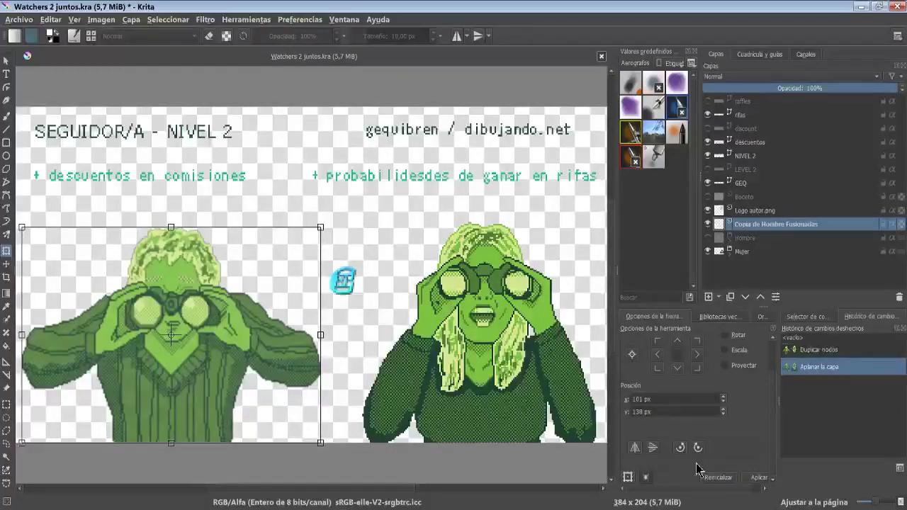
click(764, 479)
scroll(191, 358, up, 2)
scroll(191, 358, up, 4)
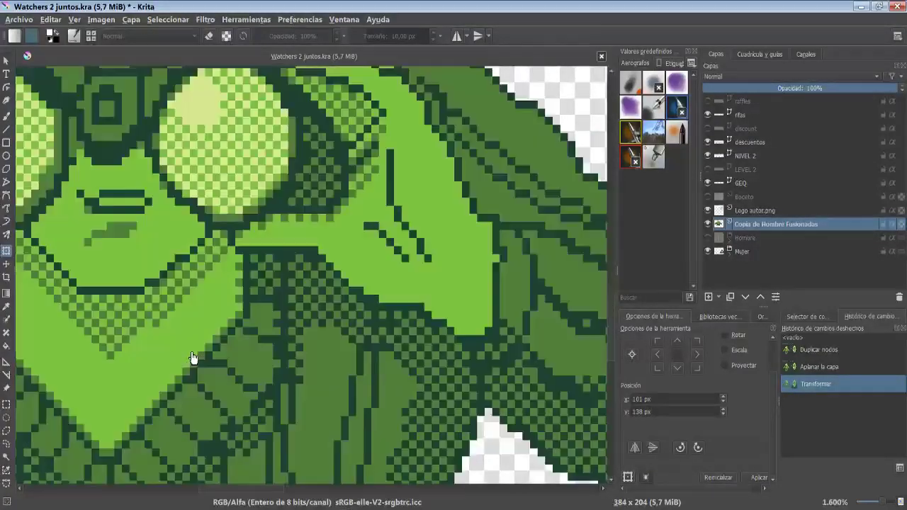
scroll(241, 263, down, 1)
scroll(345, 320, down, 1)
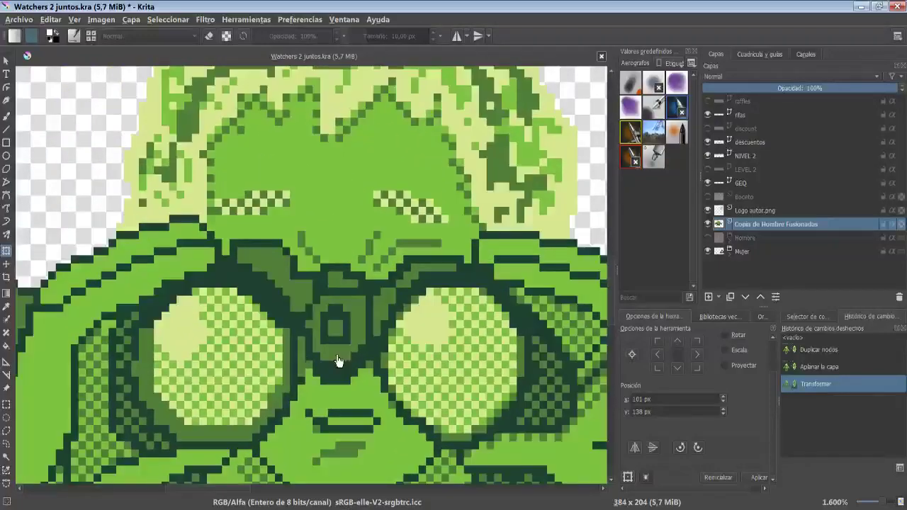
scroll(326, 355, down, 1)
scroll(331, 350, down, 1)
scroll(454, 199, down, 1)
scroll(454, 198, up, 1)
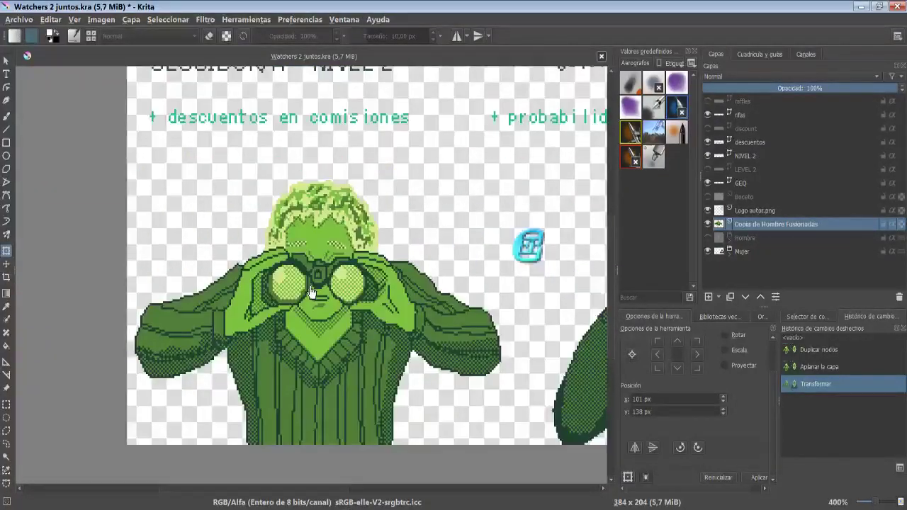
key(ctrl+z)
Rotate the man figure about 45° counter-clockwise and inspect the sleeve and shoulder
drag(505, 177, 320, 122)
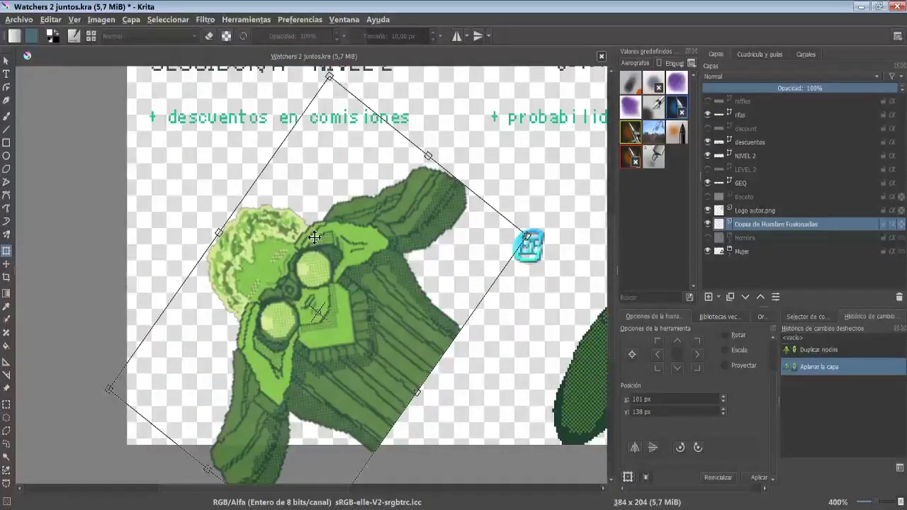
key(Return)
scroll(306, 282, up, 3)
scroll(306, 280, down, 2)
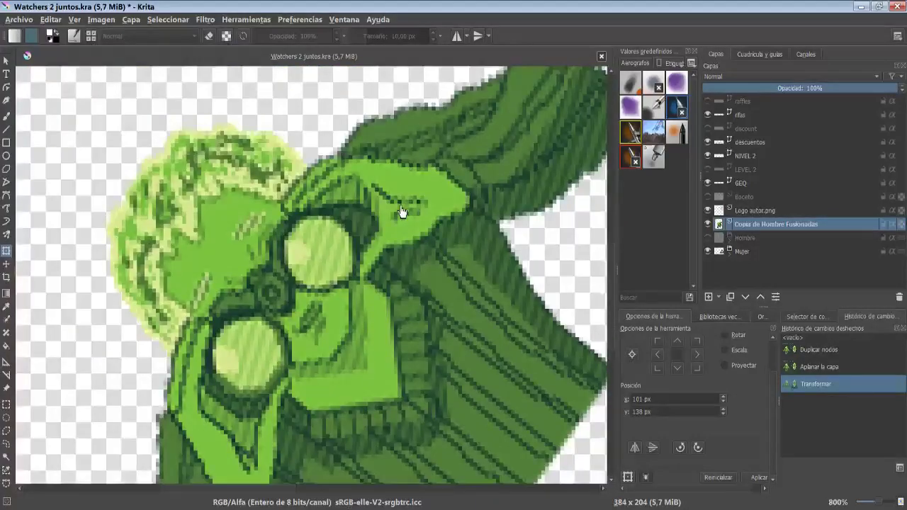
scroll(401, 212, up, 1)
scroll(400, 211, up, 1)
scroll(344, 186, down, 1)
scroll(409, 247, down, 1)
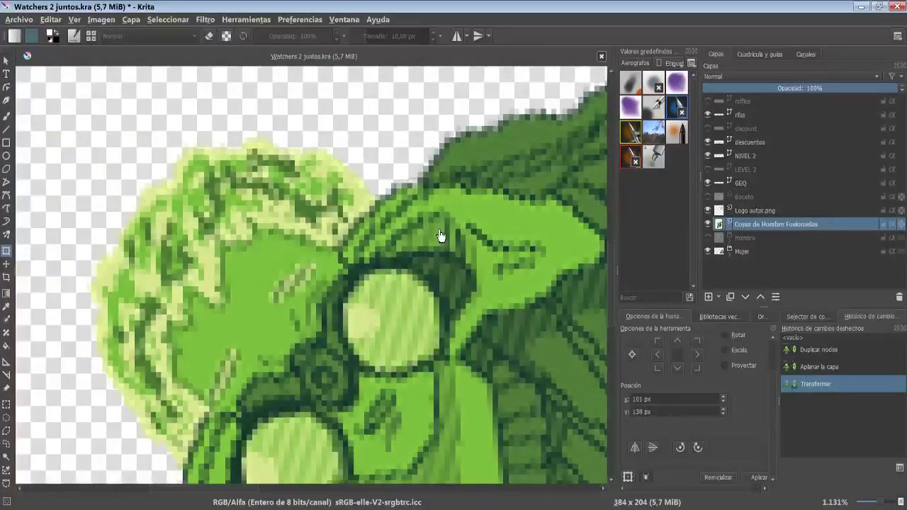
drag(449, 237, 332, 238)
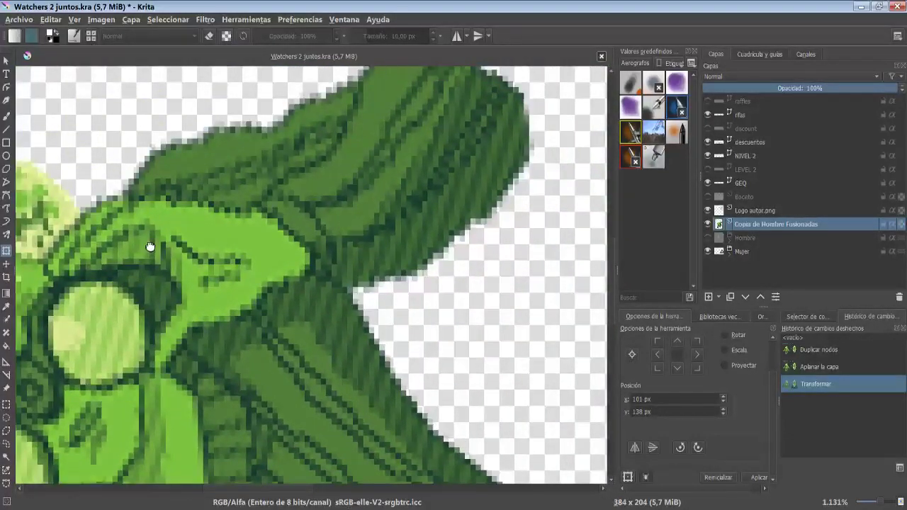
scroll(405, 203, down, 1)
Undo the trial rotation so the figure stands upright again
key(ctrl+z)
scroll(402, 207, down, 1)
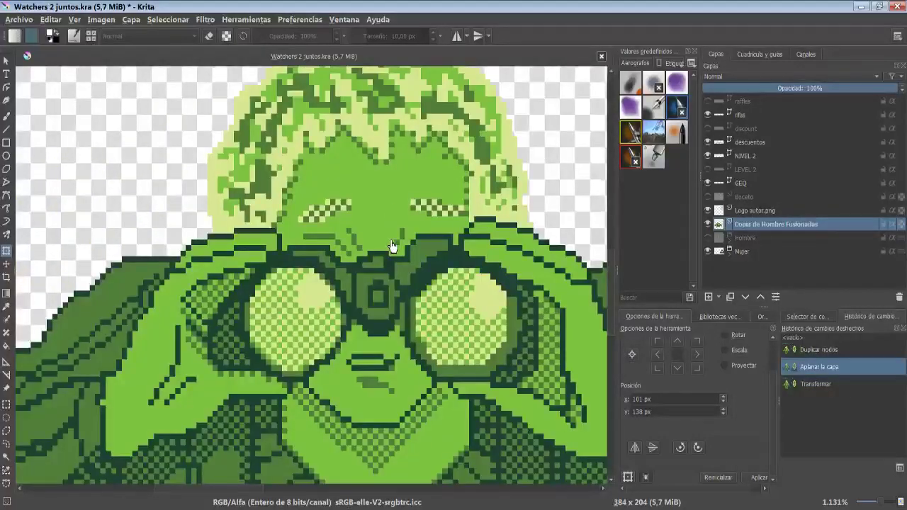
scroll(370, 242, down, 1)
scroll(370, 242, down, 1)
scroll(497, 298, up, 1)
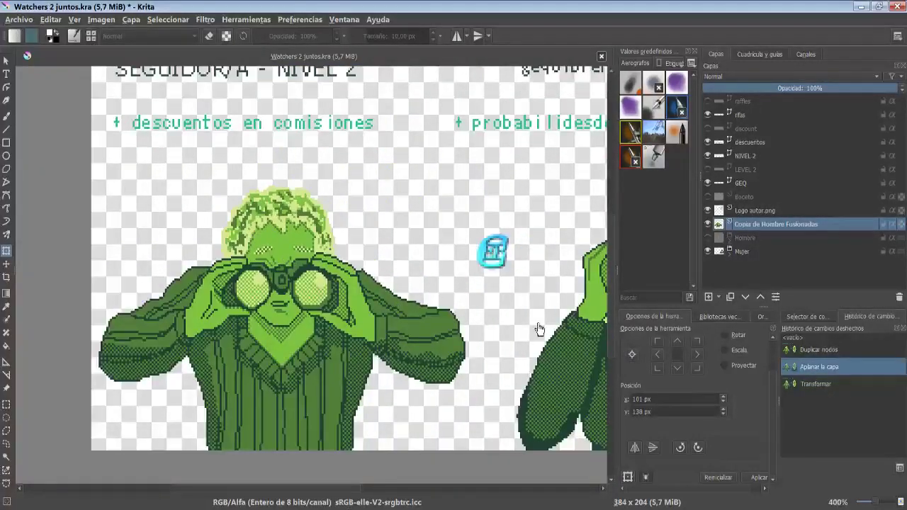
scroll(774, 354, up, 2)
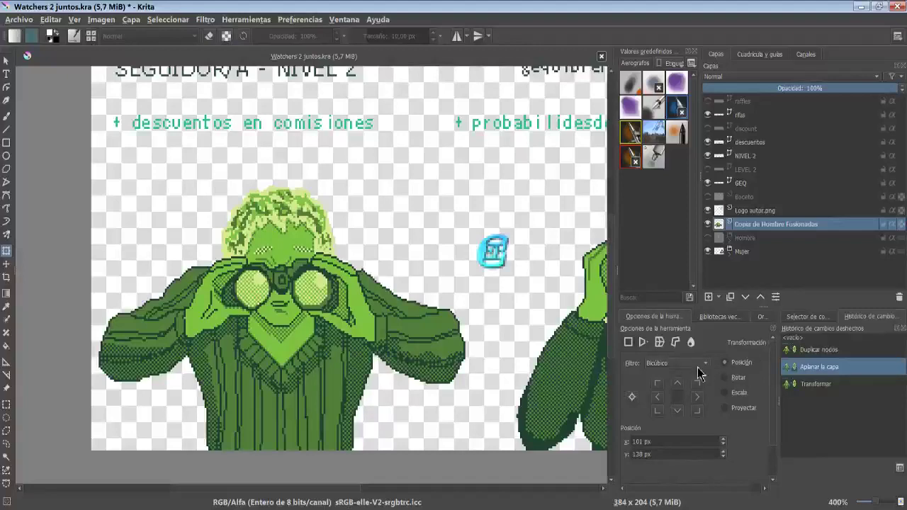
mouse_move(673, 363)
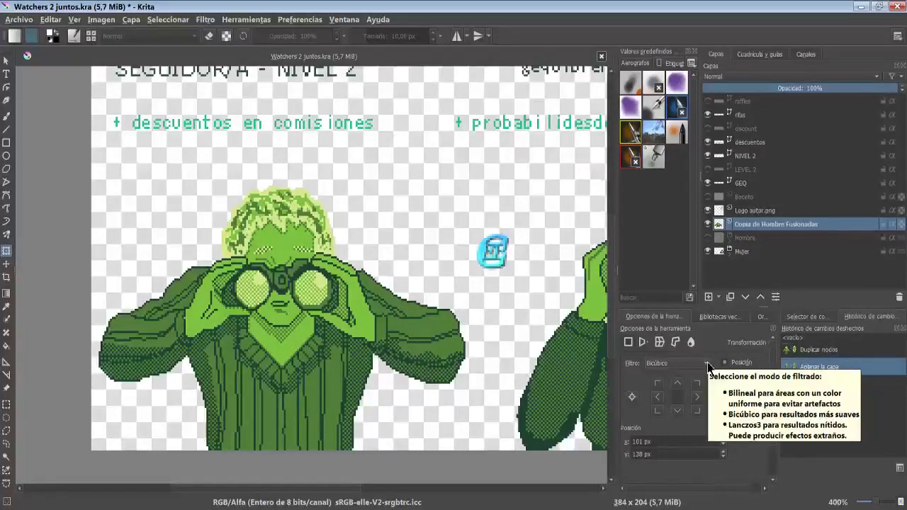
Switch the transform resampling filter to BSpline on the man layer
click(709, 364)
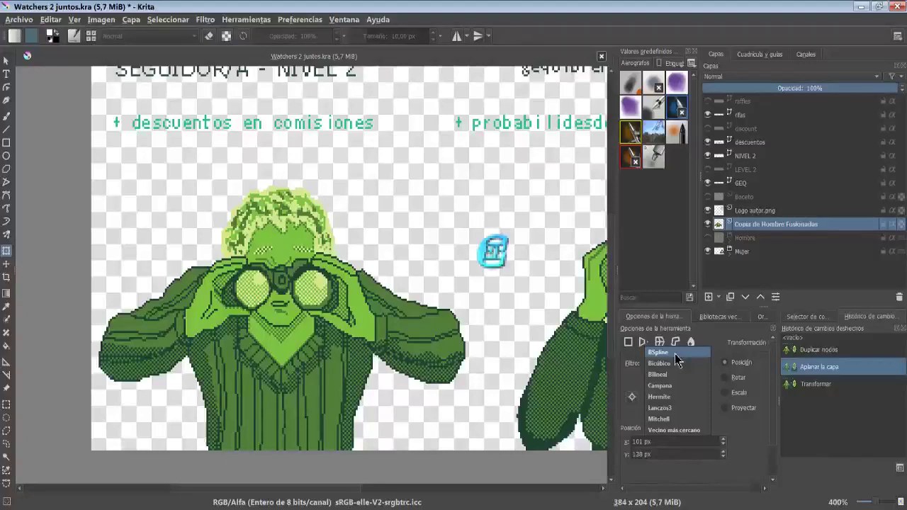
click(677, 360)
key(ctrl+z)
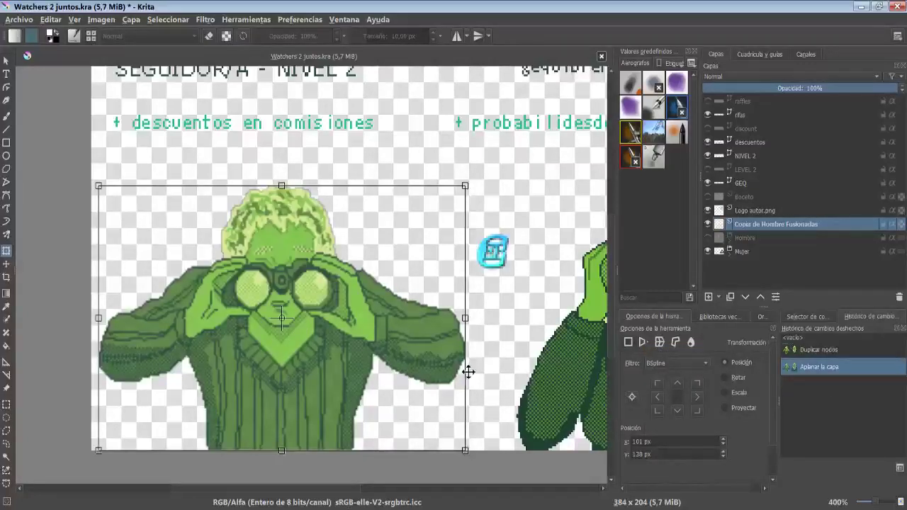
scroll(773, 461, down, 1)
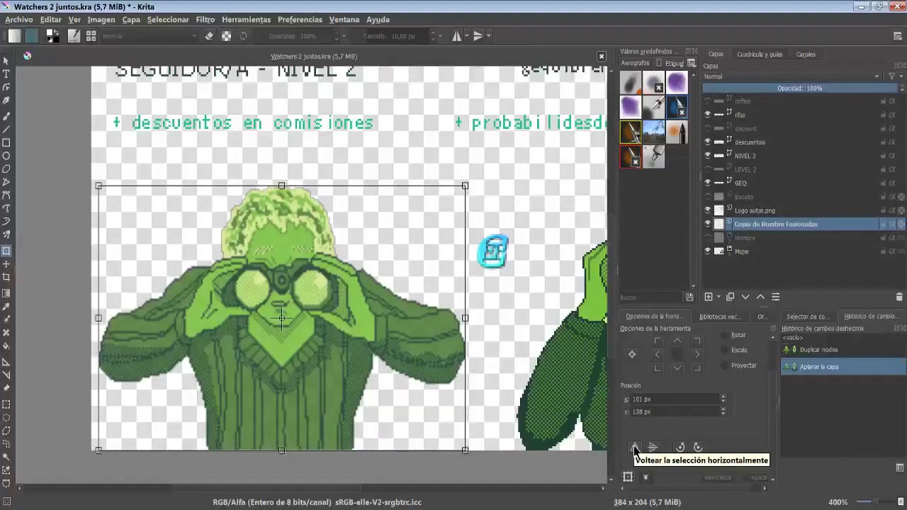
Flip the man figure horizontally, compare the head and face up close, then undo
click(635, 449)
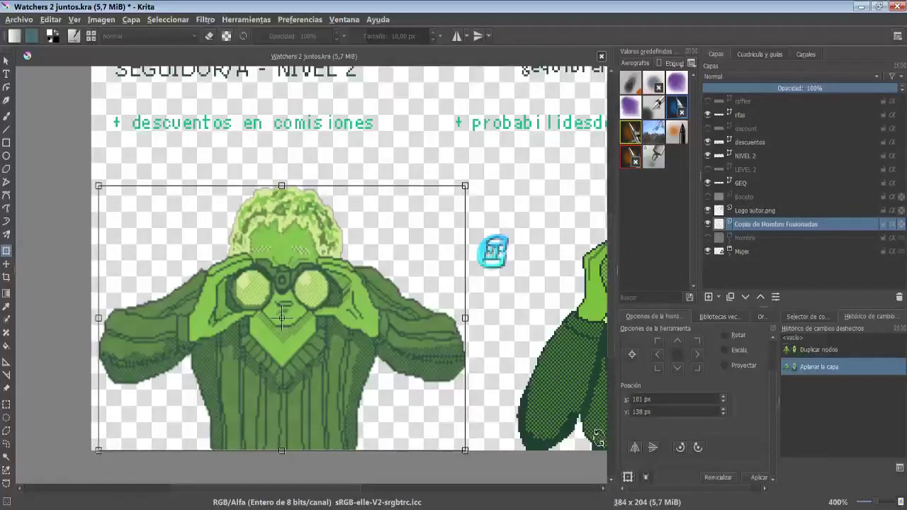
click(757, 478)
scroll(299, 288, up, 4)
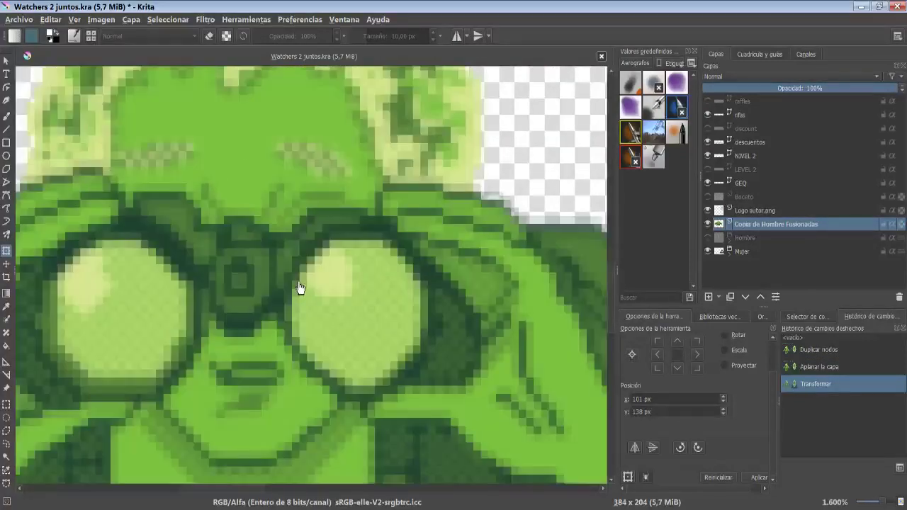
drag(427, 230, 336, 399)
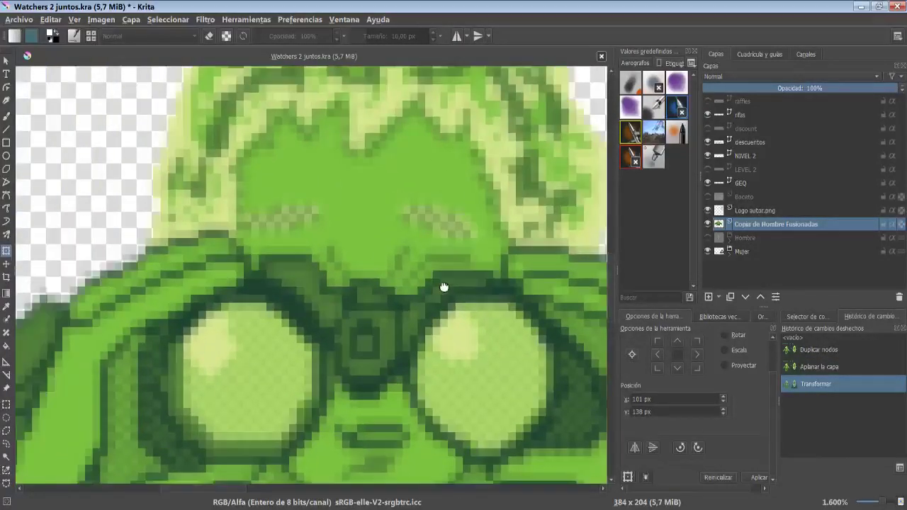
scroll(355, 239, up, 1)
scroll(355, 239, down, 3)
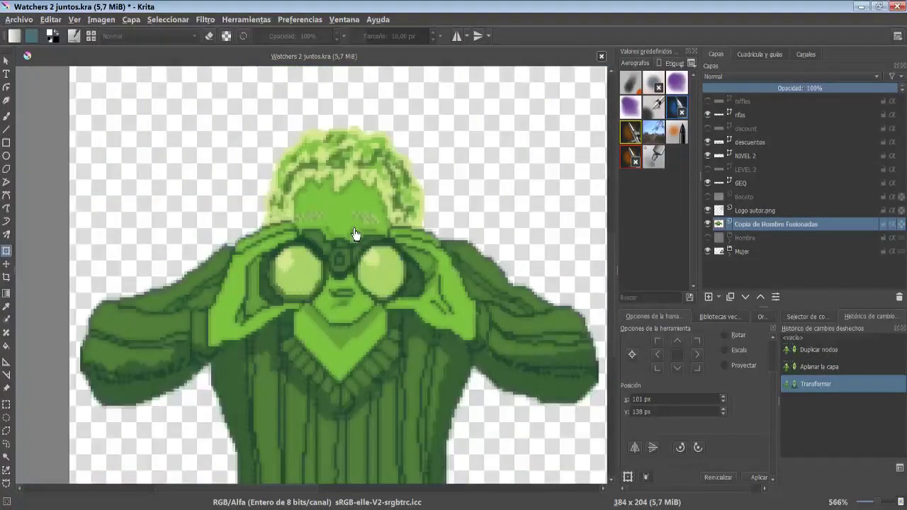
scroll(355, 239, down, 3)
scroll(404, 228, up, 3)
key(ctrl+z)
Rotate the man figure about 45° counter-clockwise, inspect it, then undo the rotation
drag(539, 151, 341, 134)
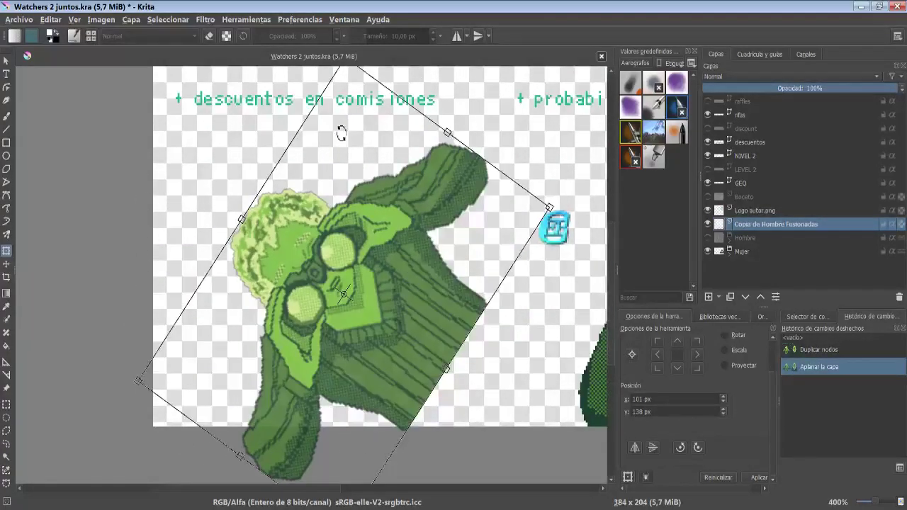
key(Return)
scroll(354, 258, up, 2)
scroll(356, 258, up, 2)
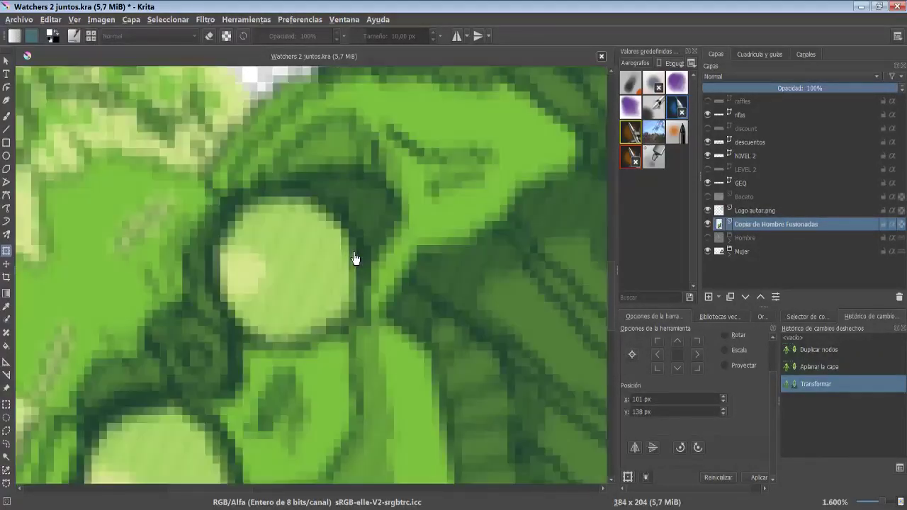
scroll(355, 258, up, 1)
scroll(355, 257, down, 6)
scroll(356, 252, up, 4)
scroll(356, 252, down, 2)
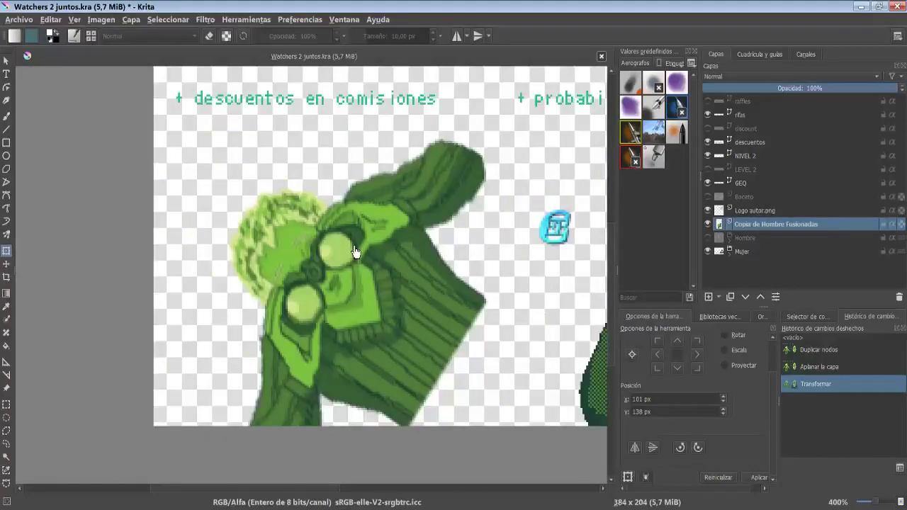
key(ctrl+z)
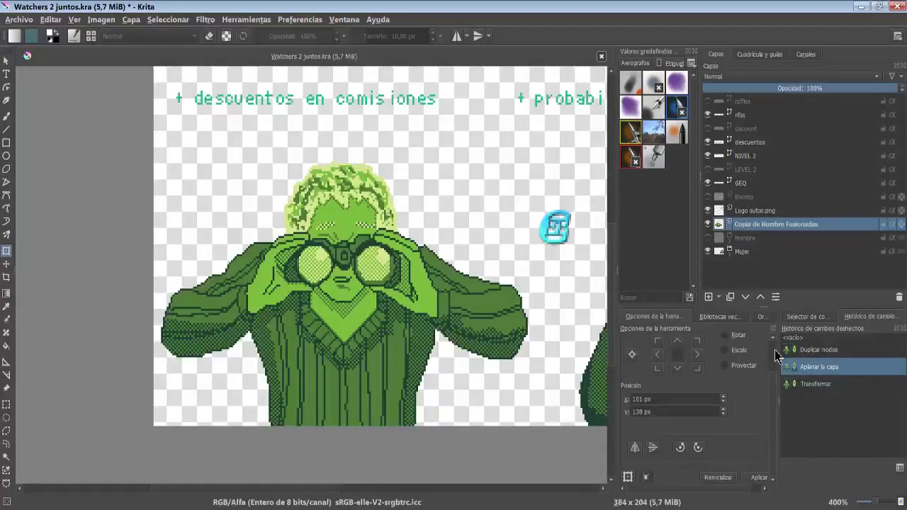
scroll(776, 352, up, 2)
Apply the transform with the Lanczos3 filter and inspect the figure up close
click(708, 365)
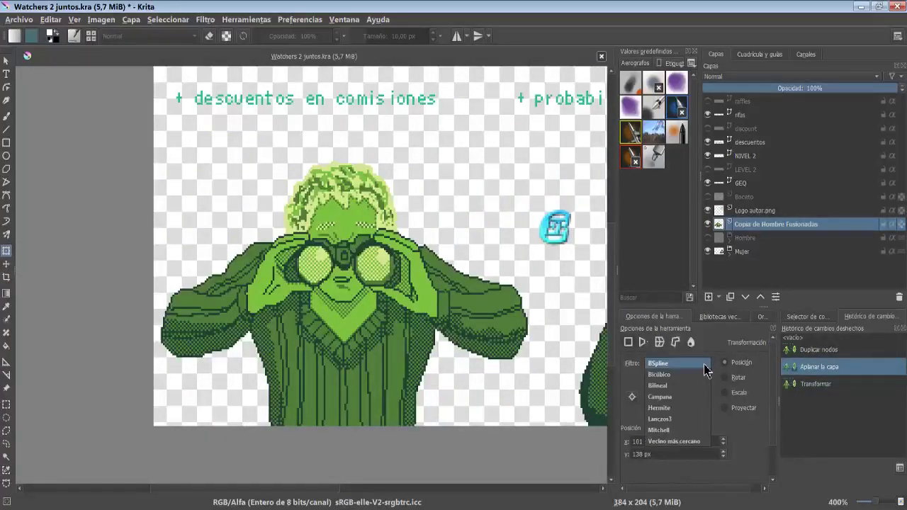
click(683, 421)
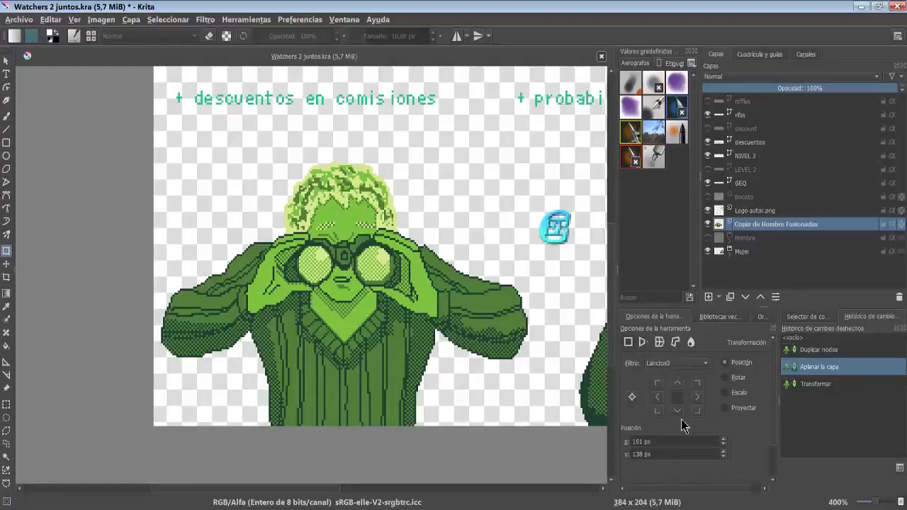
scroll(777, 465, down, 2)
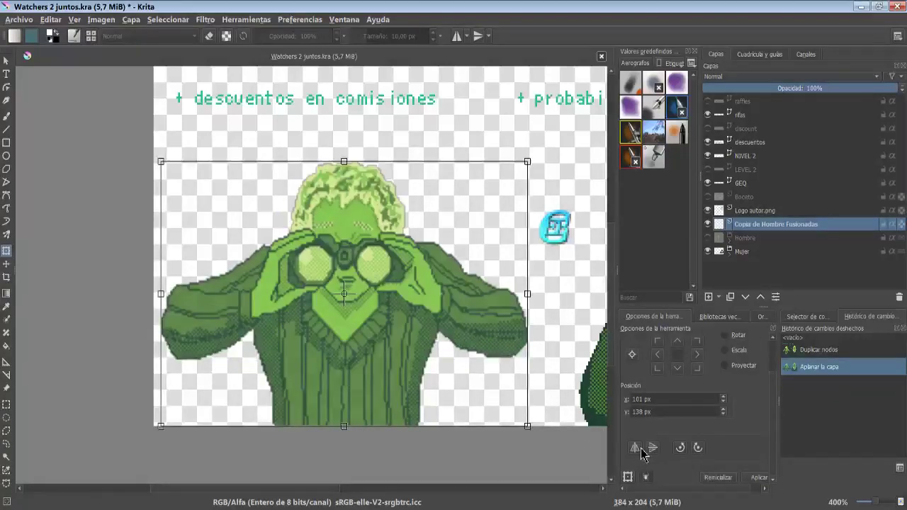
click(757, 478)
scroll(351, 237, up, 3)
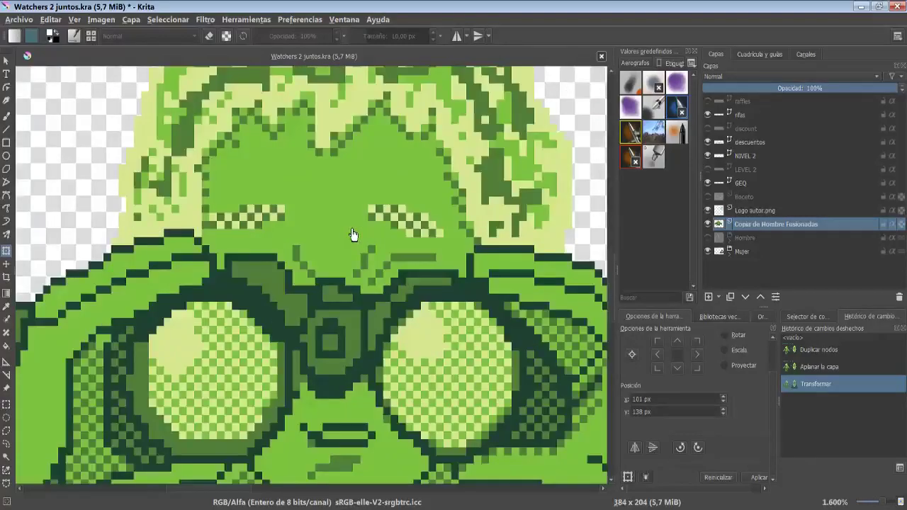
scroll(353, 235, up, 3)
scroll(353, 235, down, 5)
scroll(354, 237, down, 2)
scroll(354, 237, down, 2)
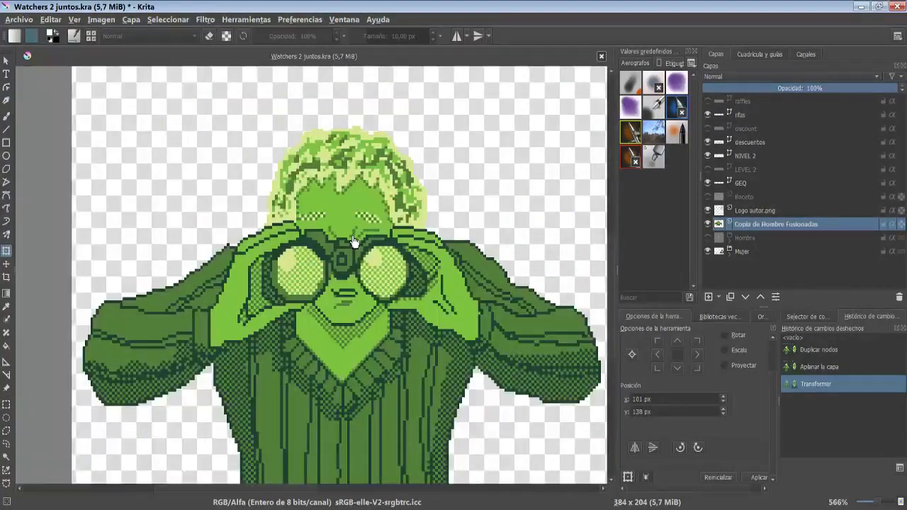
scroll(361, 241, down, 2)
scroll(432, 298, right, 2)
scroll(760, 352, up, 2)
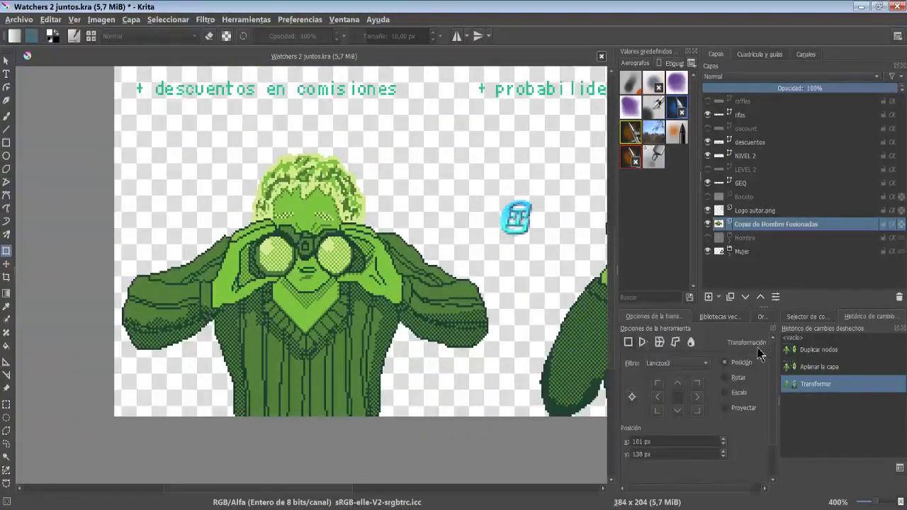
Rotate the binoculars figure about 40° counter-clockwise and pan around to inspect it
click(456, 311)
drag(490, 152, 347, 133)
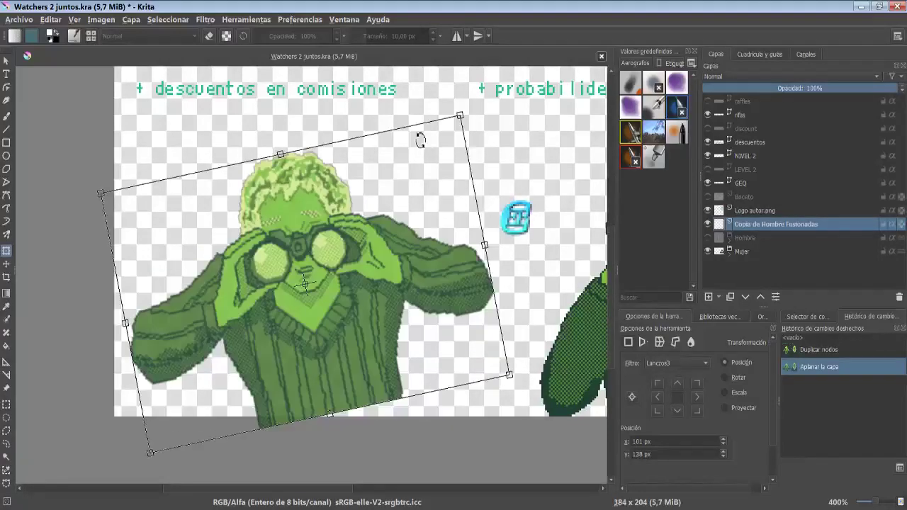
key(ctrl+shift+z)
scroll(346, 245, up, 2)
scroll(340, 249, up, 2)
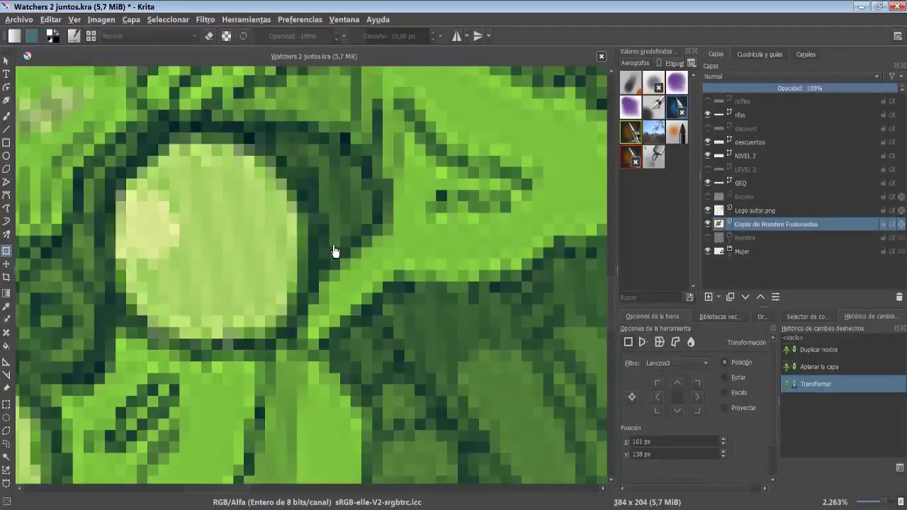
scroll(336, 251, up, 2)
mouse_move(334, 251)
mouse_down()
mouse_move(405, 259)
mouse_move(320, 269)
mouse_move(366, 301)
mouse_move(297, 243)
mouse_move(330, 206)
mouse_move(446, 182)
mouse_move(425, 211)
mouse_up()
Undo the trial rotation of the binoculars figure
scroll(433, 219, down, 1)
scroll(443, 234, down, 1)
scroll(439, 269, down, 1)
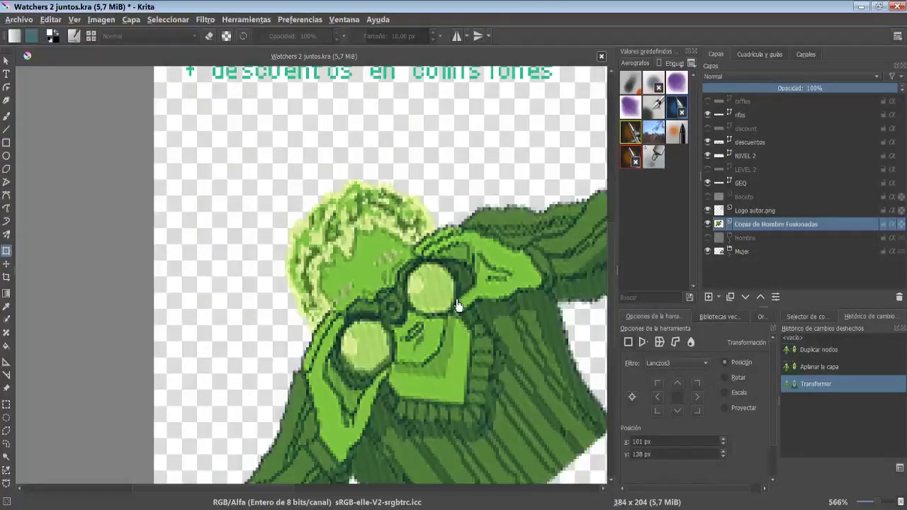
scroll(393, 268, up, 1)
key(ctrl+z)
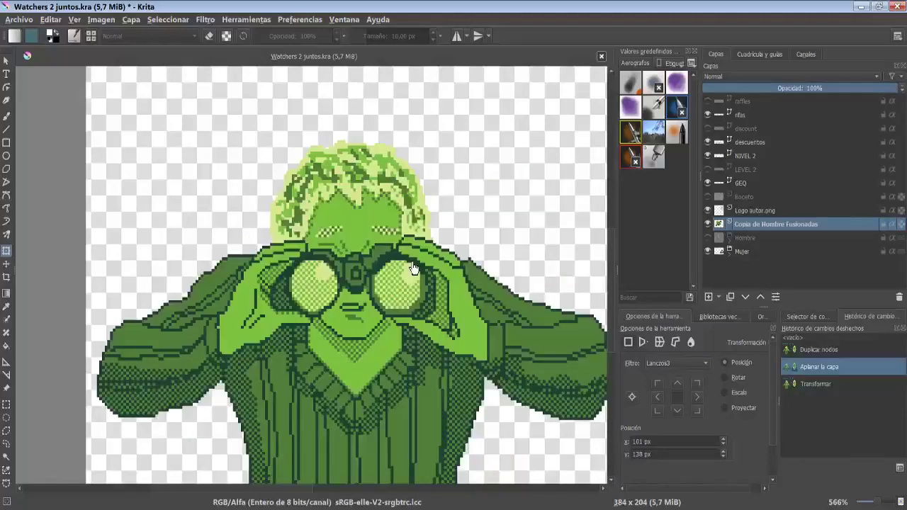
Set the resampling filter to Vecino más cercano and fit the whole image in view
scroll(426, 269, down, 1)
scroll(405, 222, up, 1)
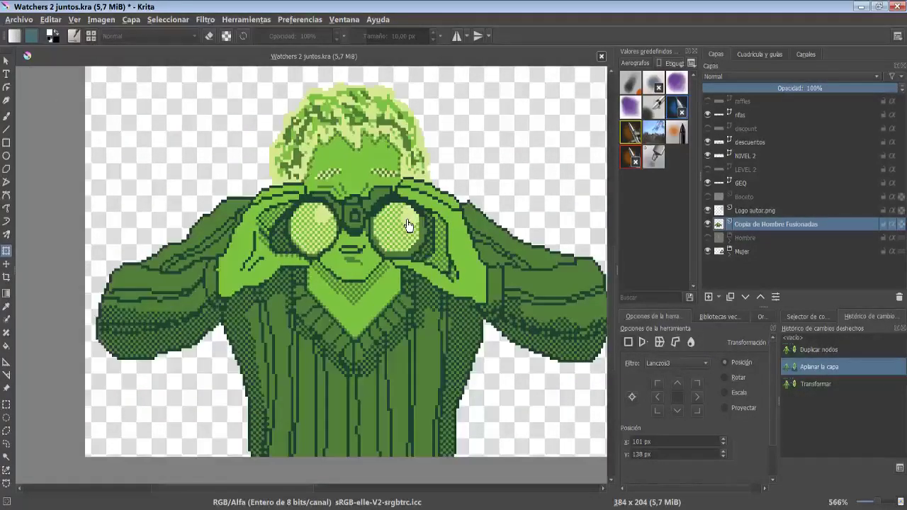
click(700, 366)
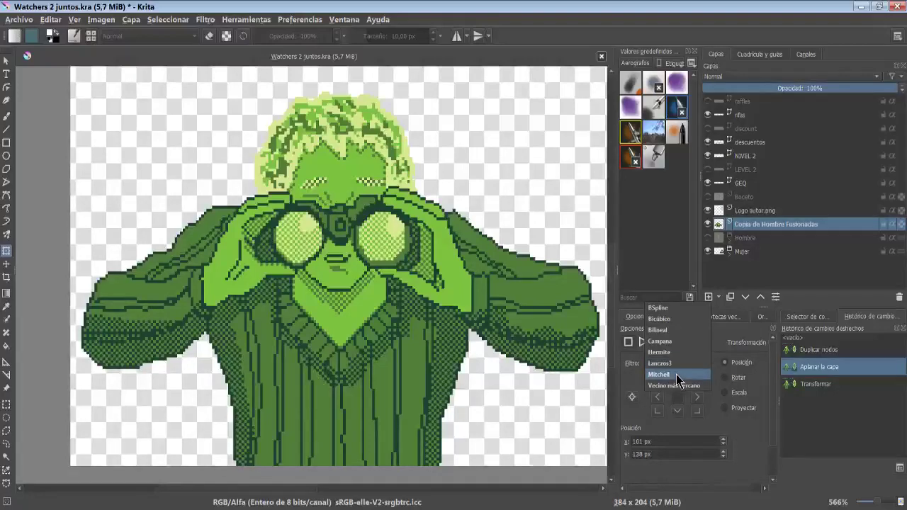
click(674, 385)
key(2)
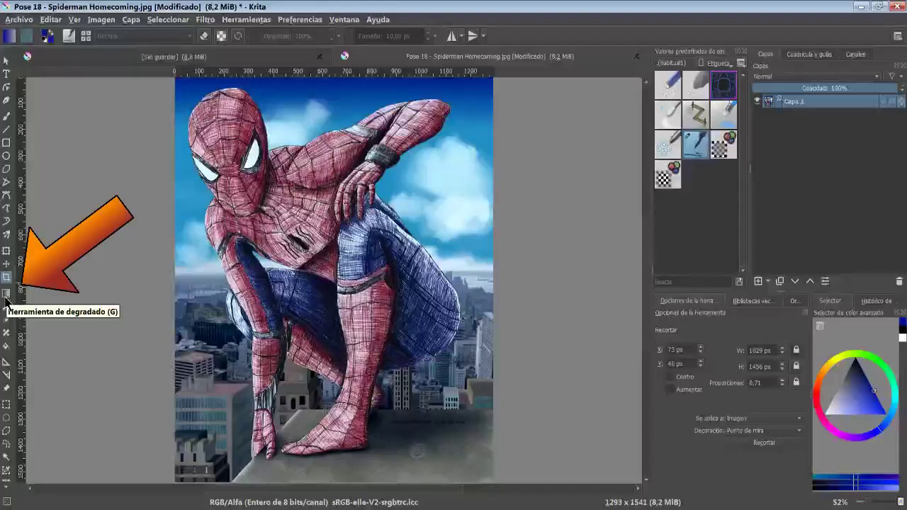
Select the Gradient tool with a Lineal shape and default black/white colours
click(5, 298)
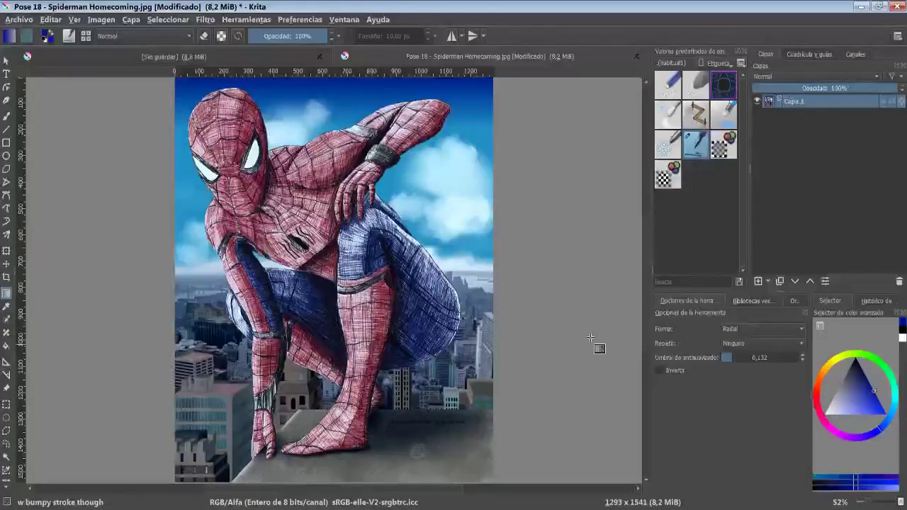
click(738, 330)
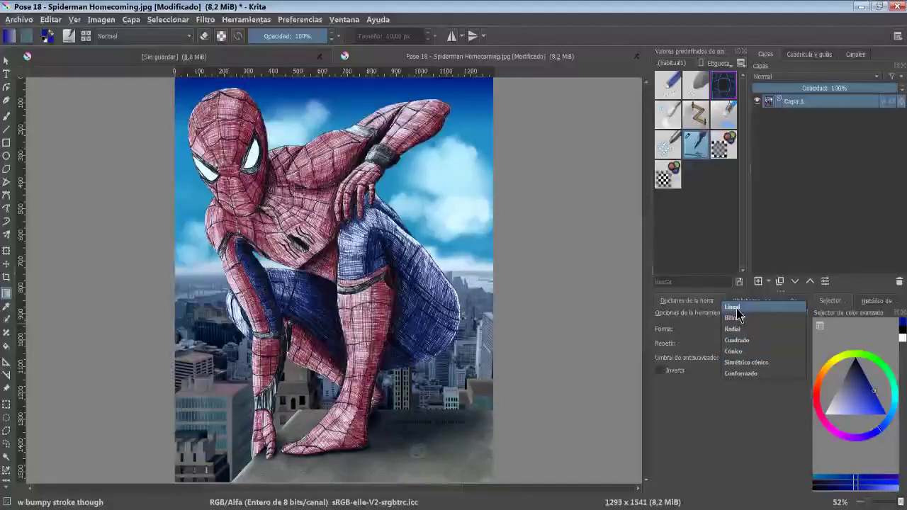
click(739, 308)
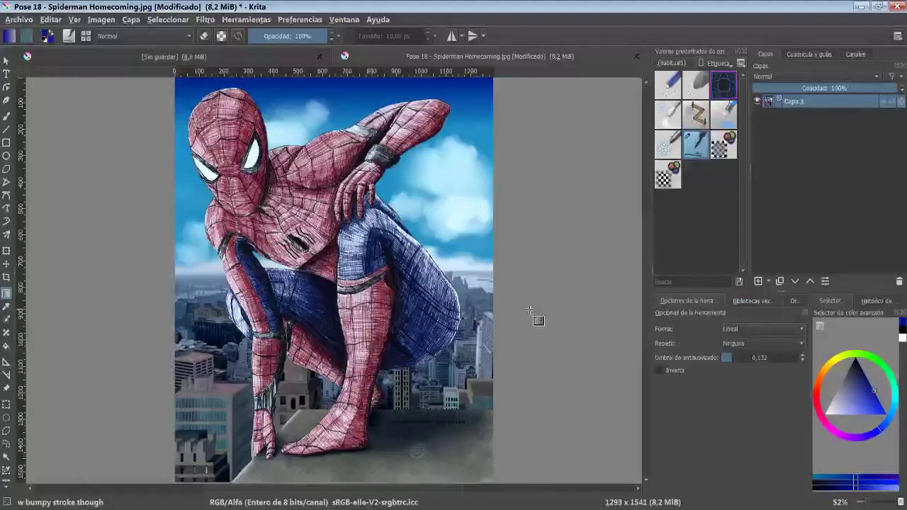
click(44, 41)
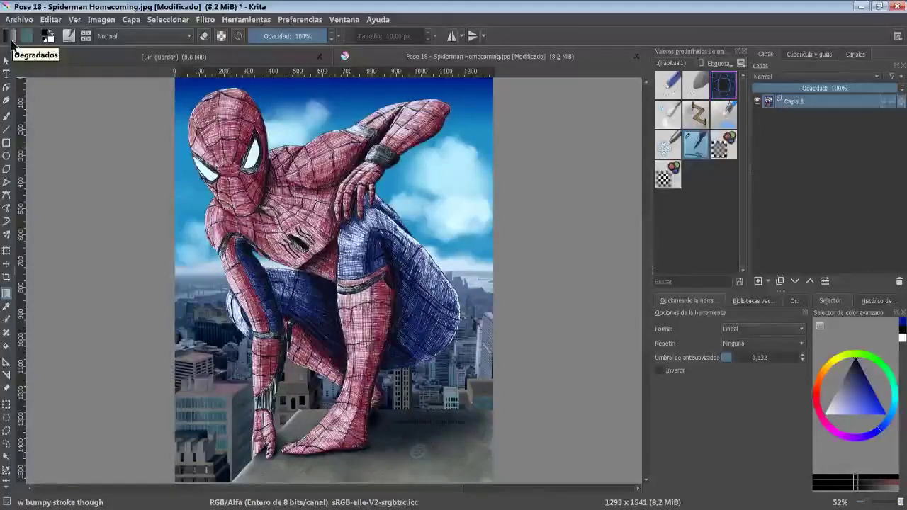
Choose the Tierra gradient preset, drag a test fill down the canvas, then undo it
click(9, 37)
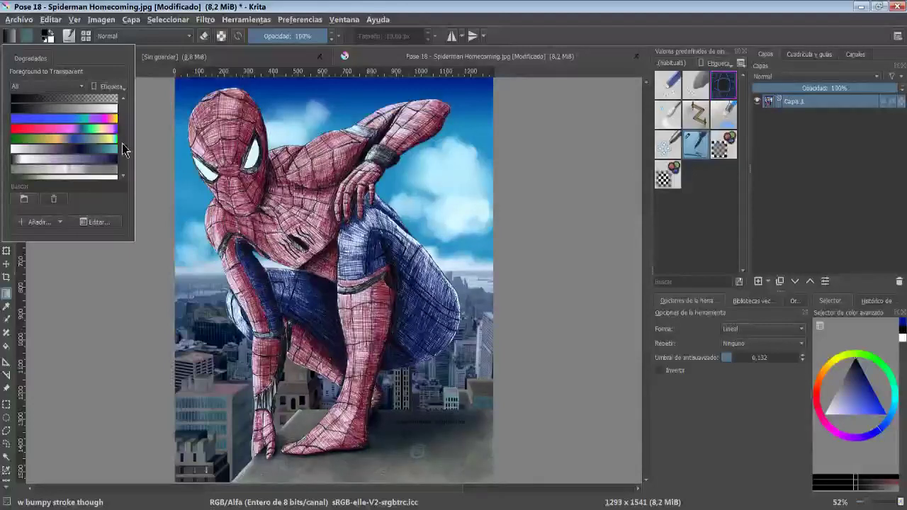
drag(122, 122, 122, 168)
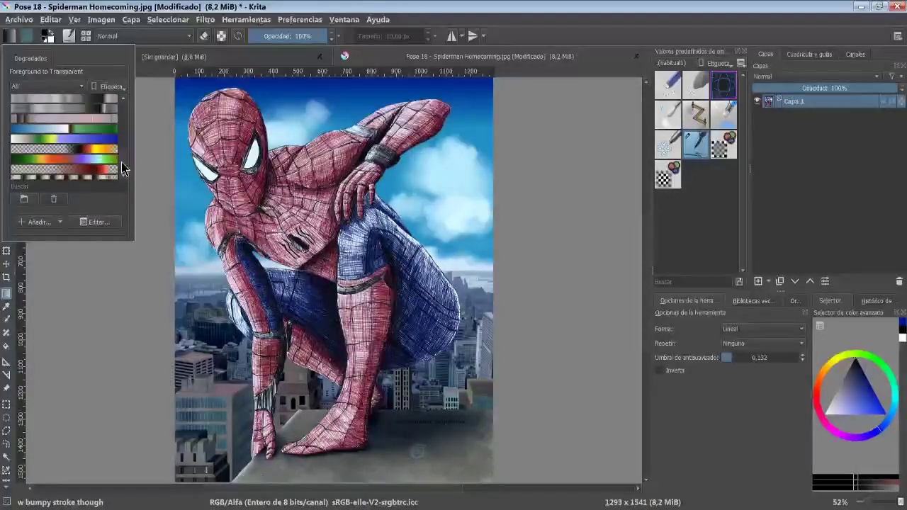
click(70, 135)
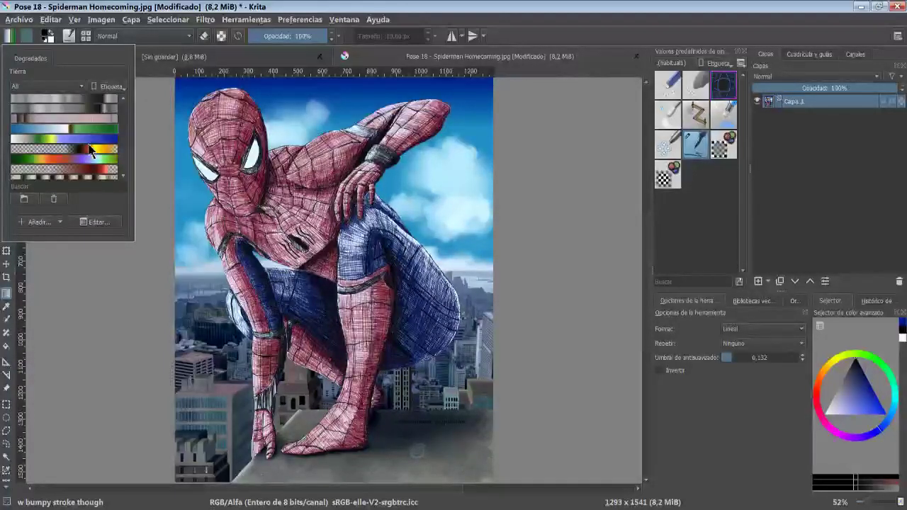
click(166, 192)
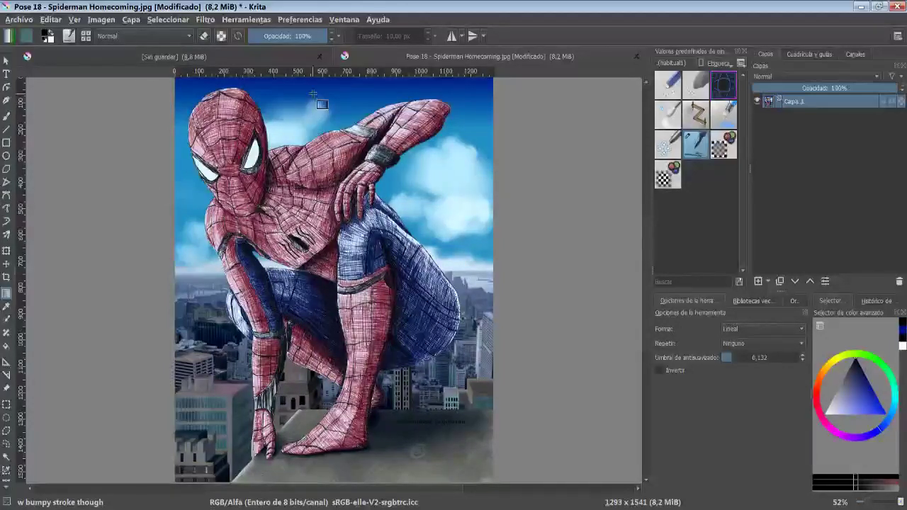
drag(312, 93, 331, 431)
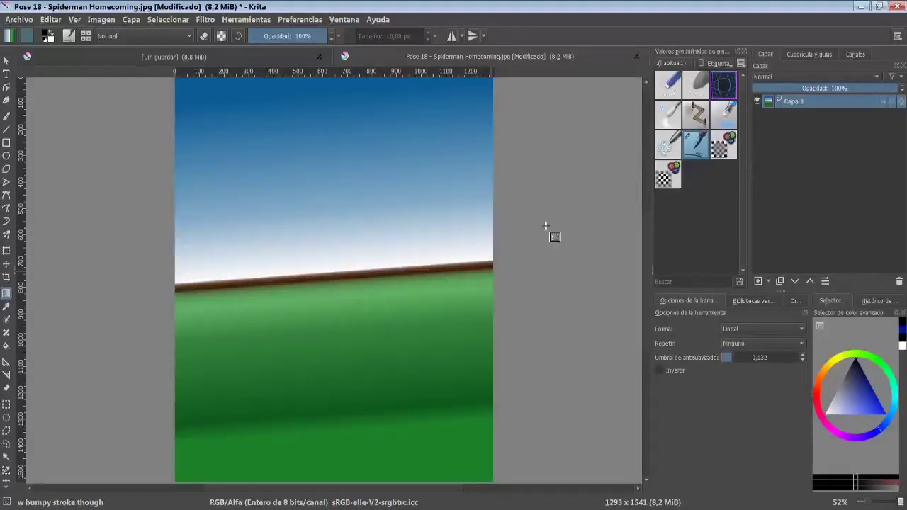
key(ctrl+z)
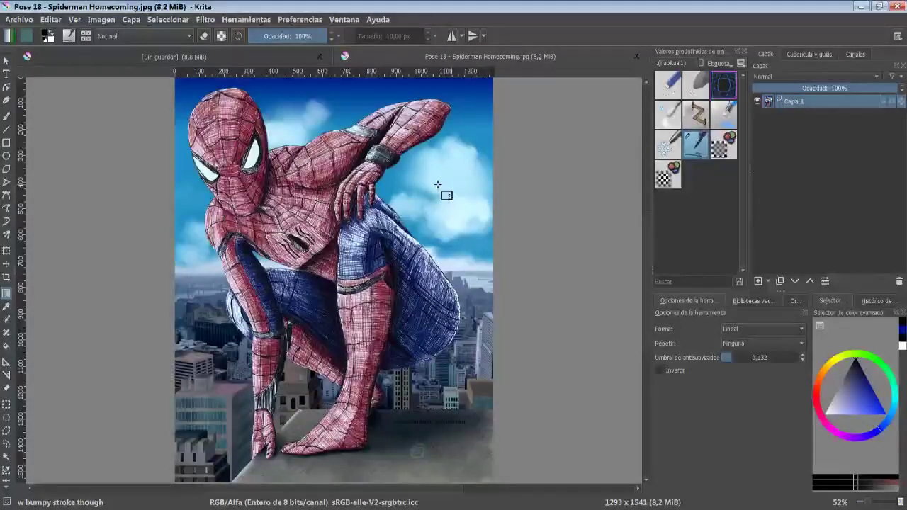
Test a 35% opacity Tierra gradient over the image, then undo it
click(276, 35)
drag(298, 90, 314, 262)
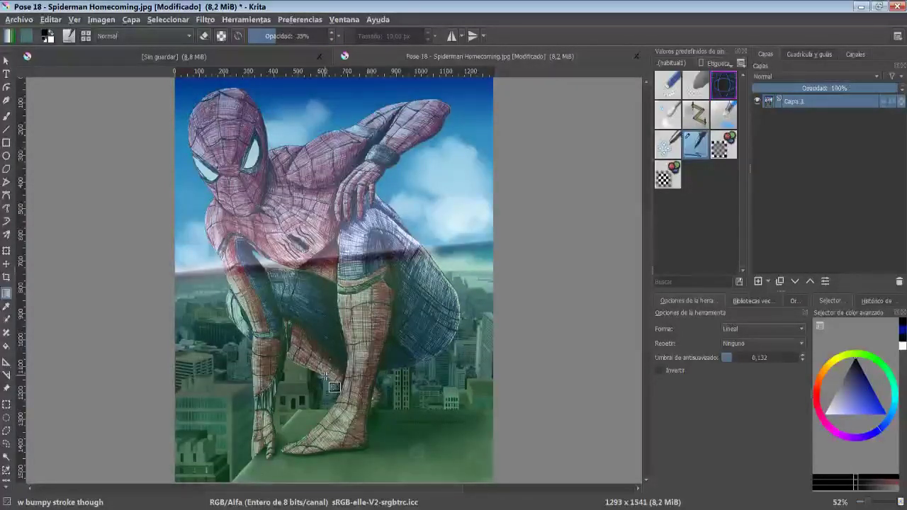
key(ctrl+z)
Try a radial gradient at 71% opacity in the image centre, then undo it
click(749, 329)
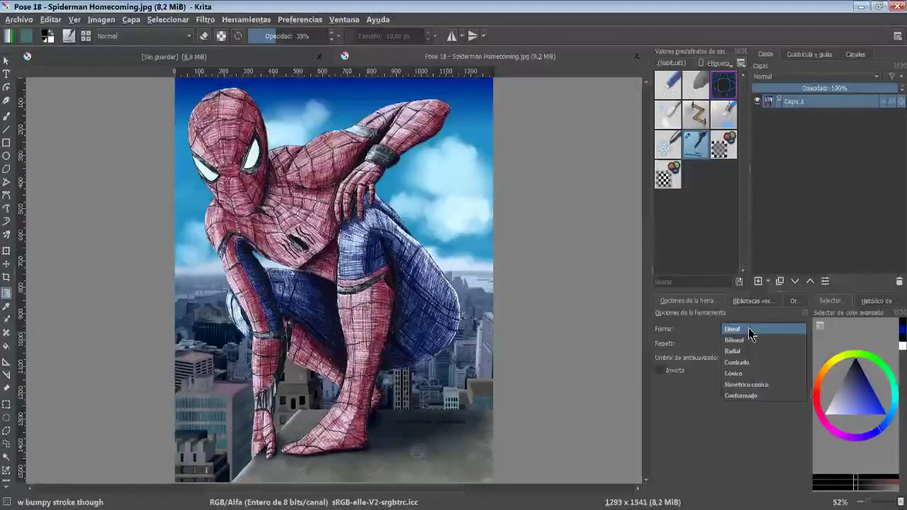
click(737, 351)
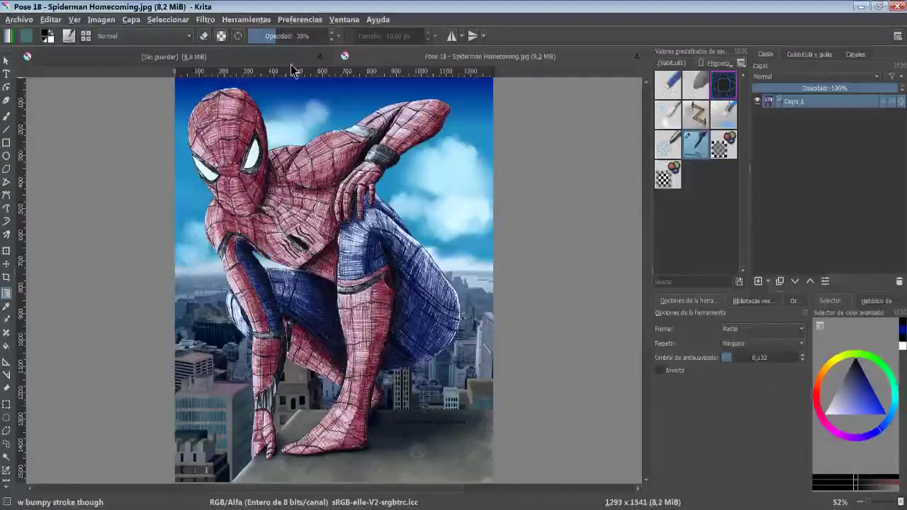
click(305, 36)
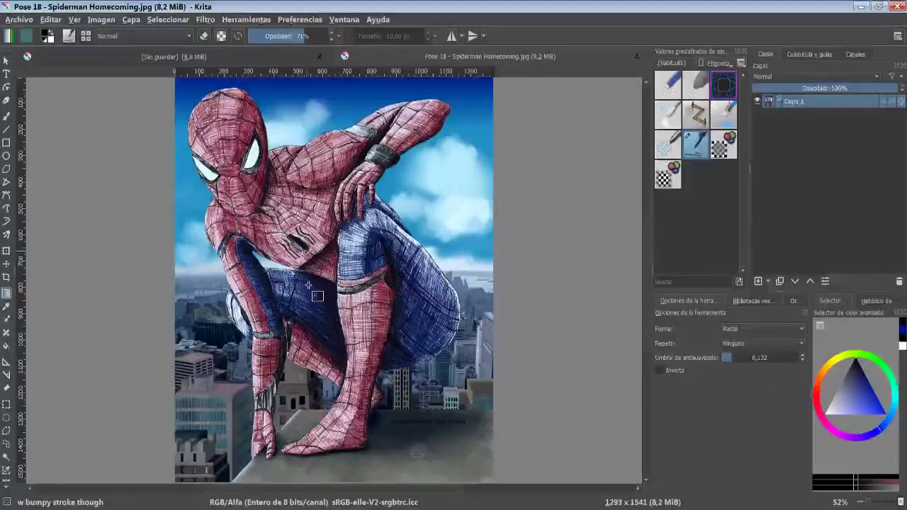
drag(312, 282, 355, 358)
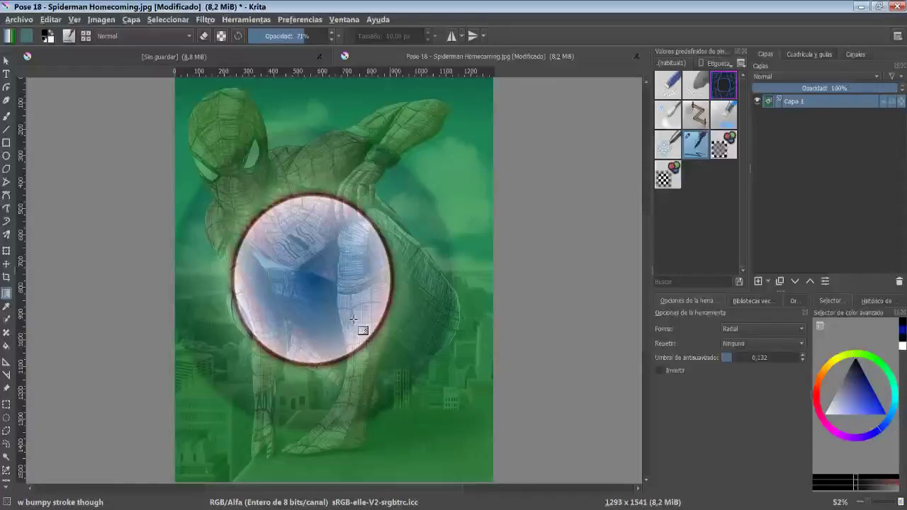
key(ctrl+z)
Switch the gradient shape to Cuadrado, test a fill, then undo it
click(762, 329)
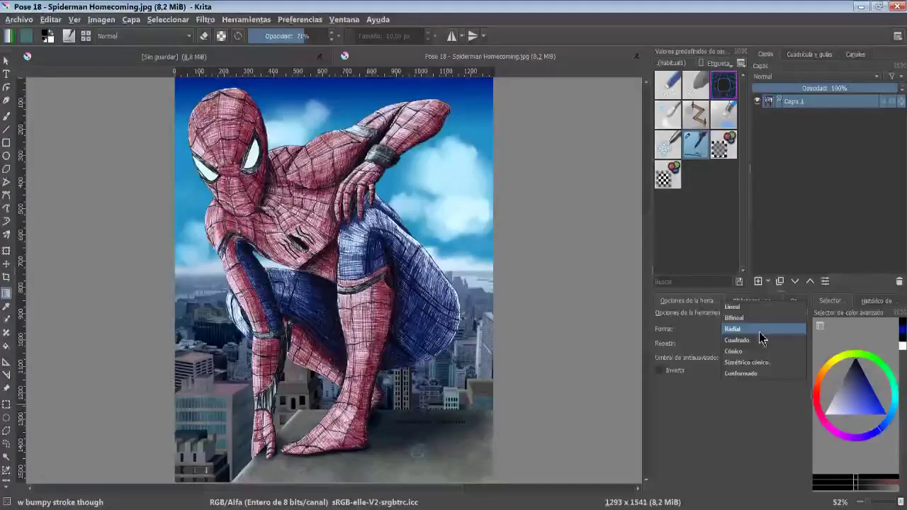
click(761, 340)
drag(325, 185, 388, 357)
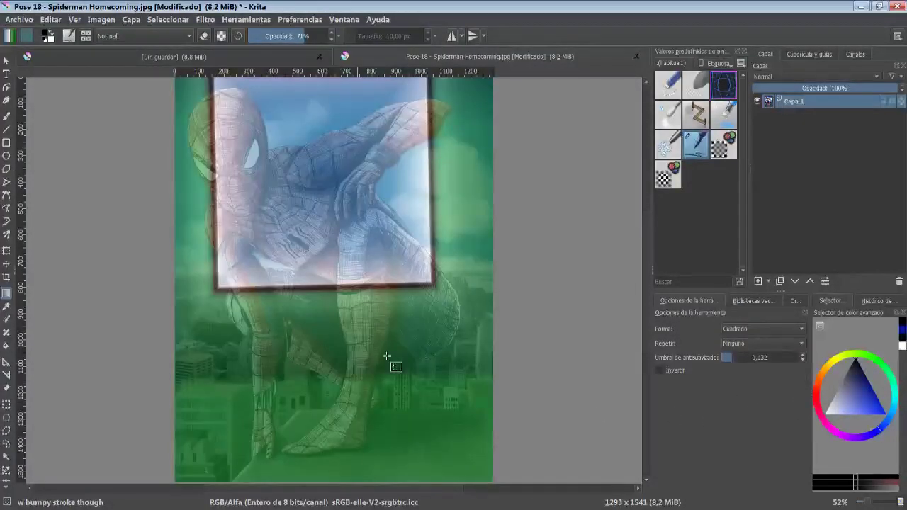
key(ctrl+z)
Test the square gradient with Repetir Alternando, then undo the fill
click(757, 329)
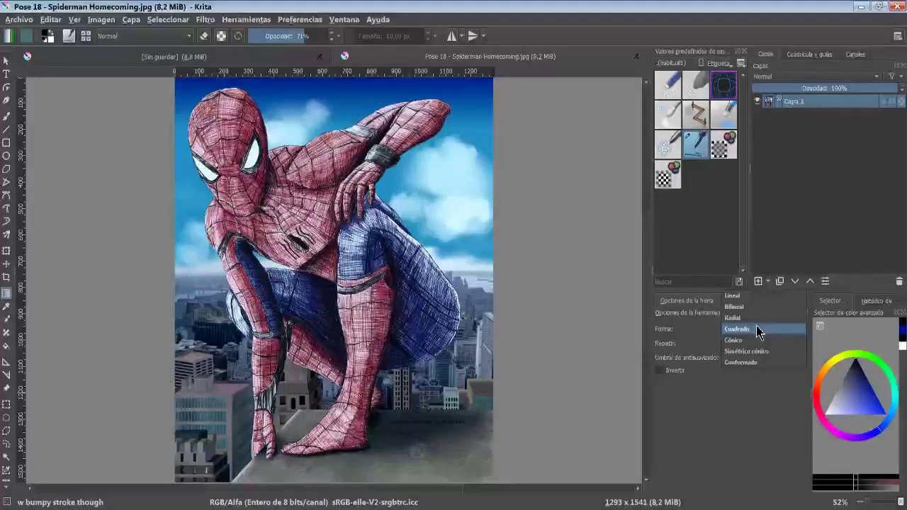
click(757, 329)
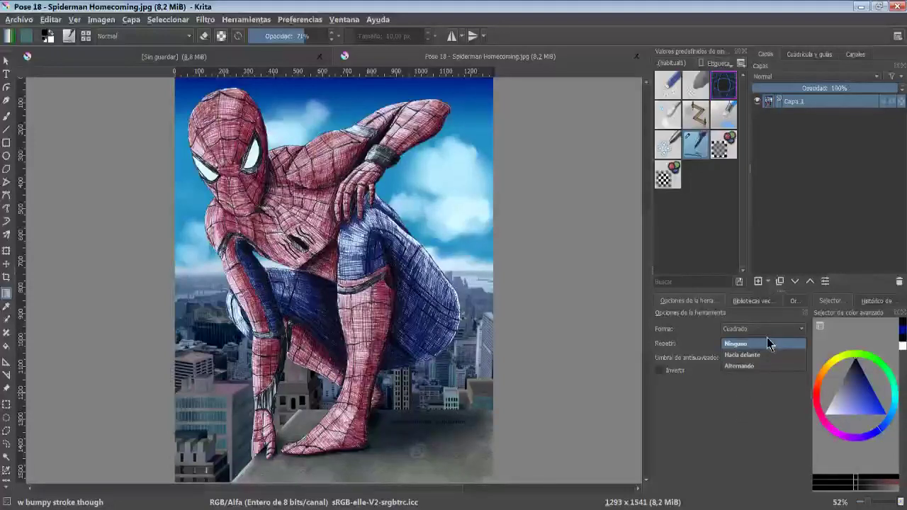
click(739, 366)
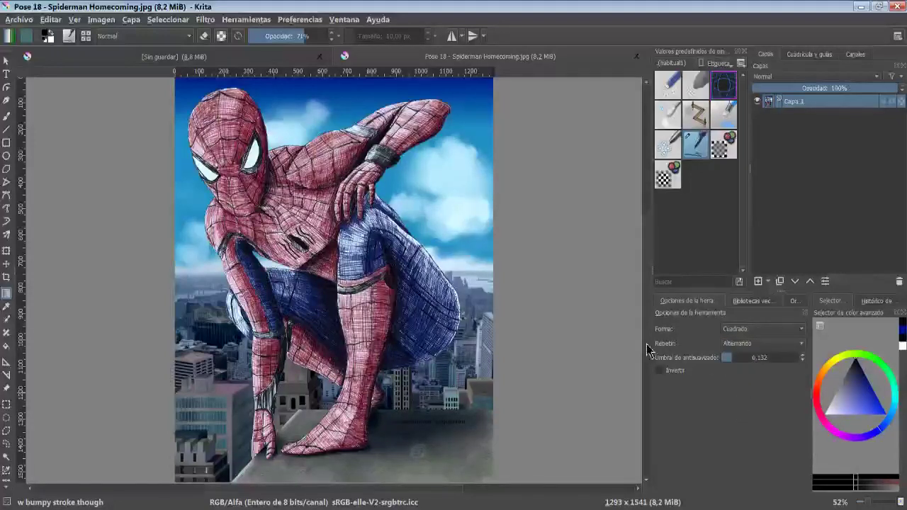
drag(350, 202, 359, 349)
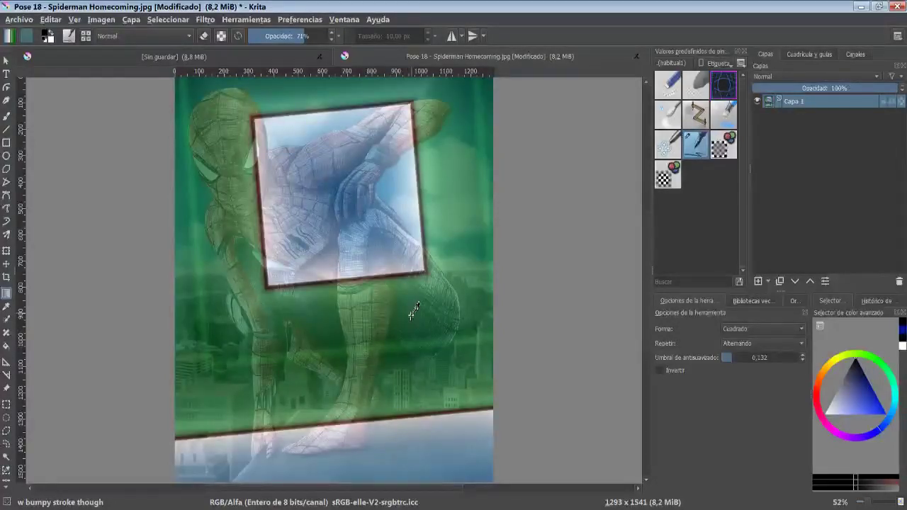
key(ctrl+z)
Test the square gradient repeating Hacia delante, then undo the fill
click(762, 343)
drag(301, 202, 383, 341)
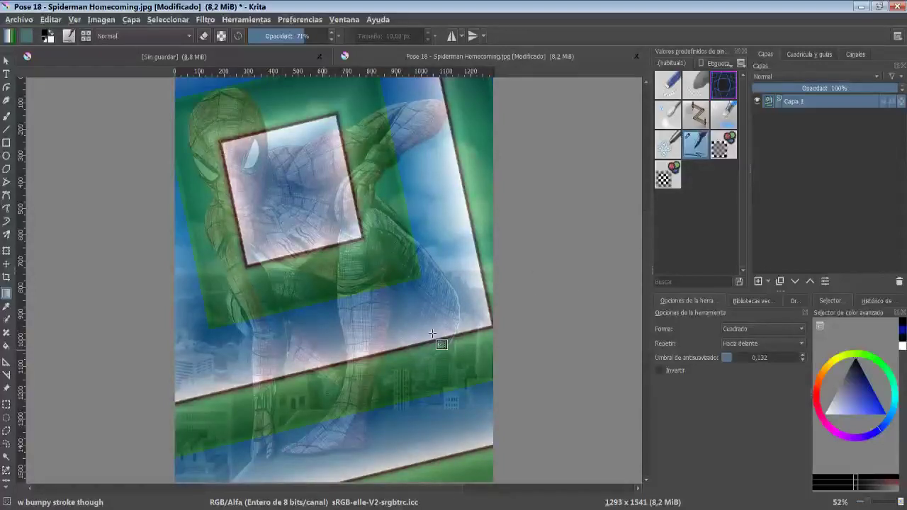
key(ctrl+z)
Toggle Invertir and test two more square gradient fills, undoing each
click(660, 371)
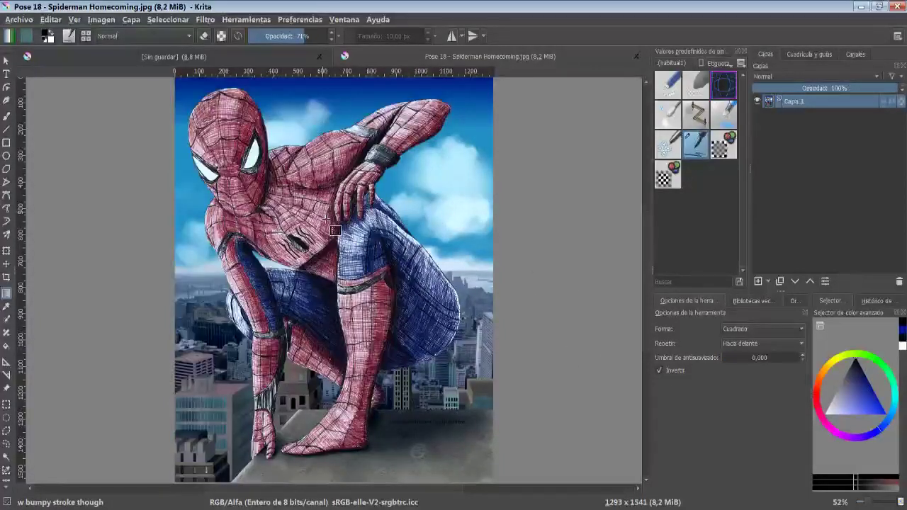
drag(310, 362, 324, 391)
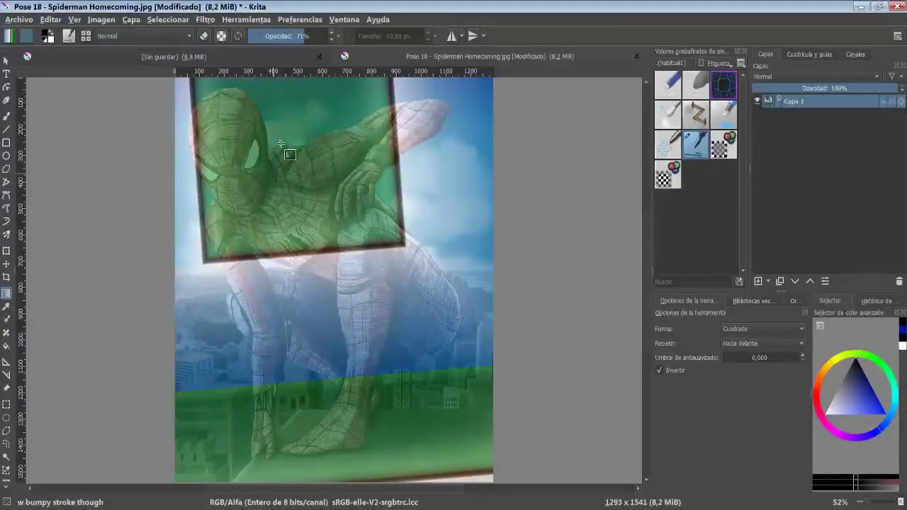
key(ctrl+z)
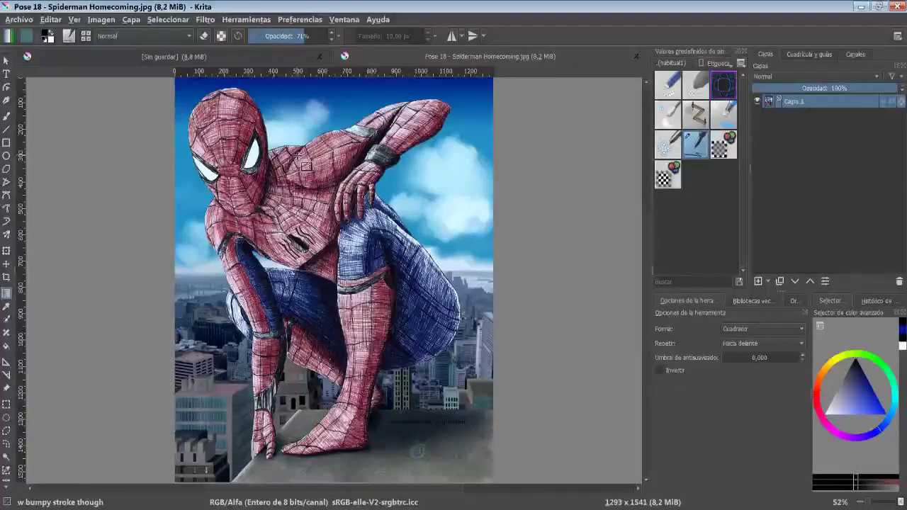
drag(313, 146, 314, 359)
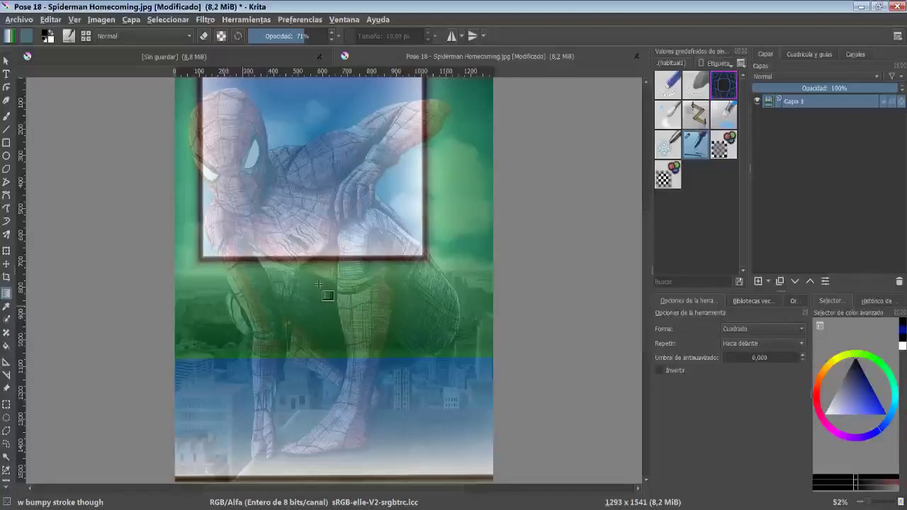
key(ctrl+z)
Return the gradient shape to Lineal and cancel a gradient file import from the presets
click(762, 330)
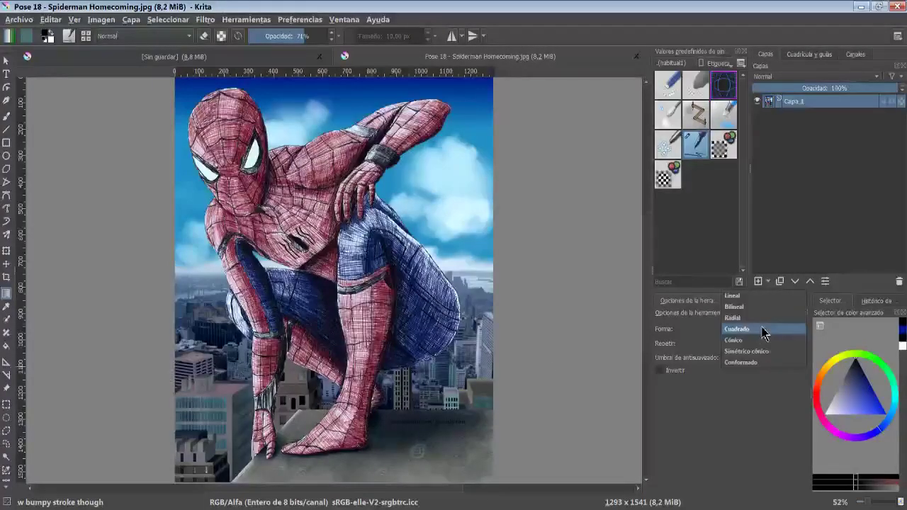
click(766, 296)
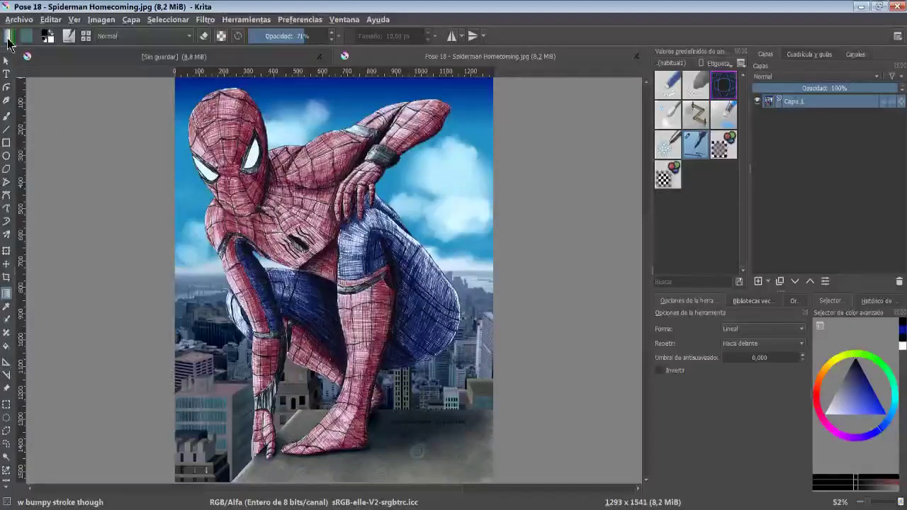
click(8, 36)
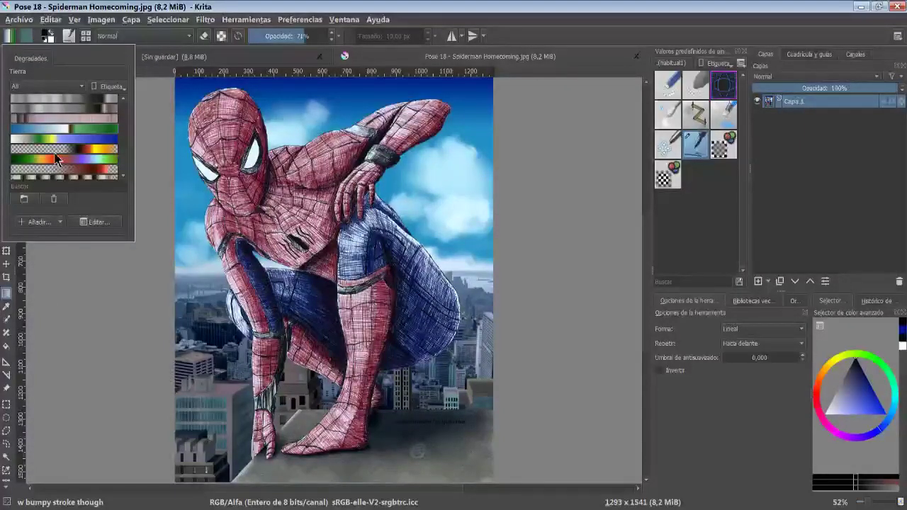
click(24, 201)
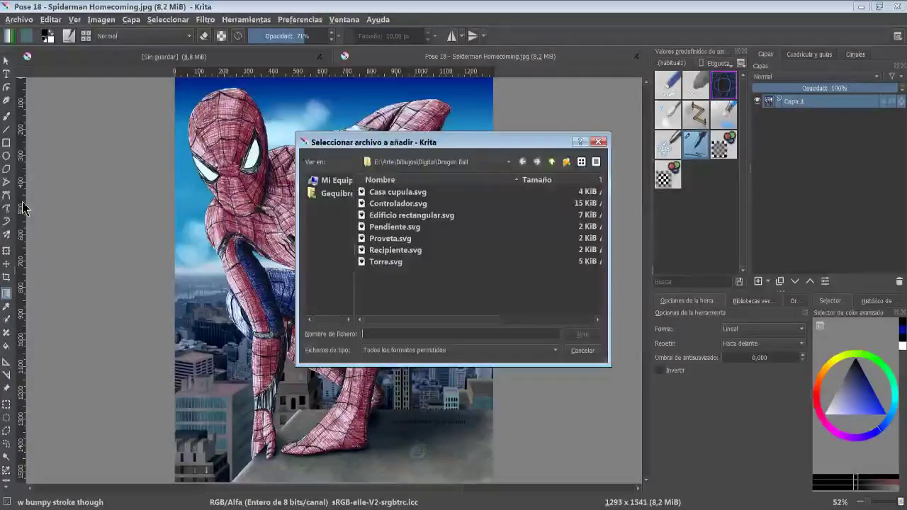
click(583, 351)
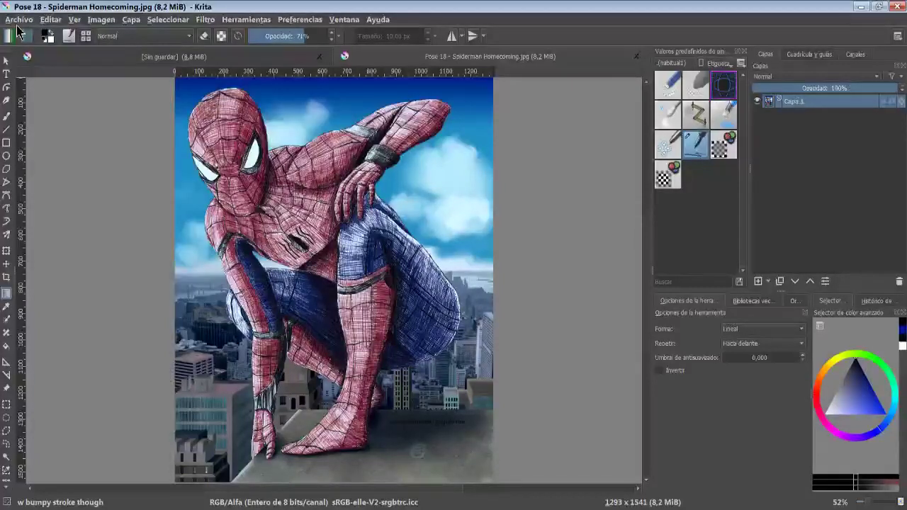
Open the Tierra gradient in the editor and select its blue-to-white segment
click(12, 37)
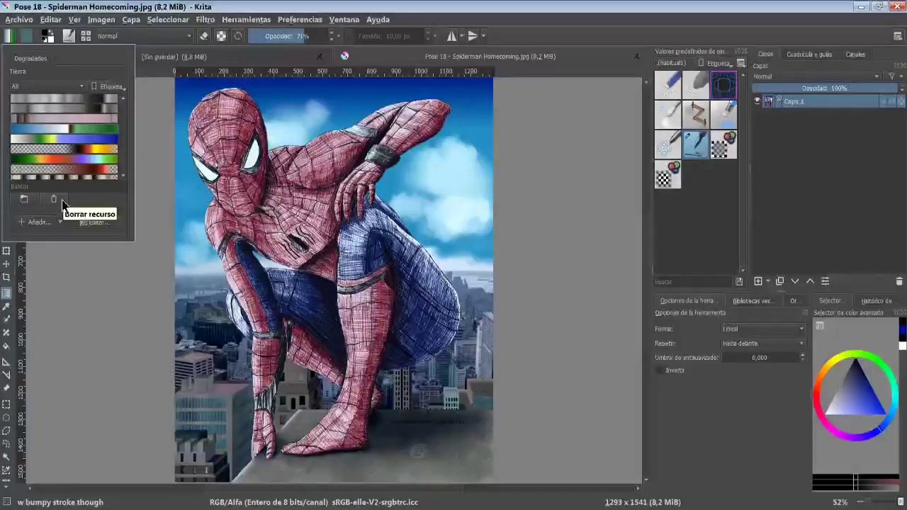
click(88, 226)
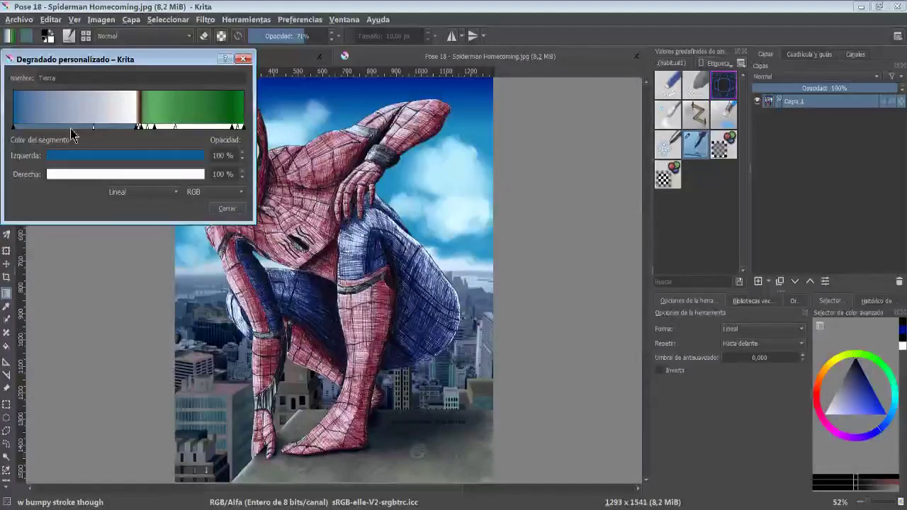
click(181, 107)
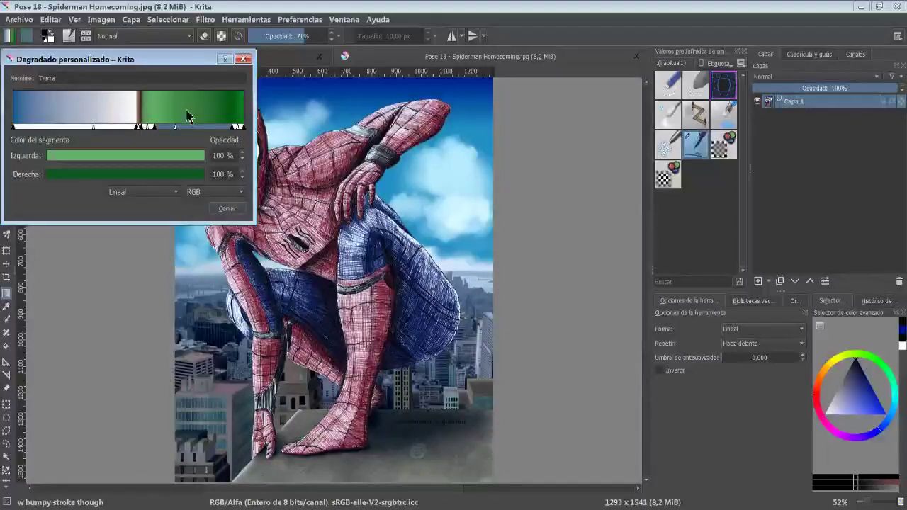
click(26, 110)
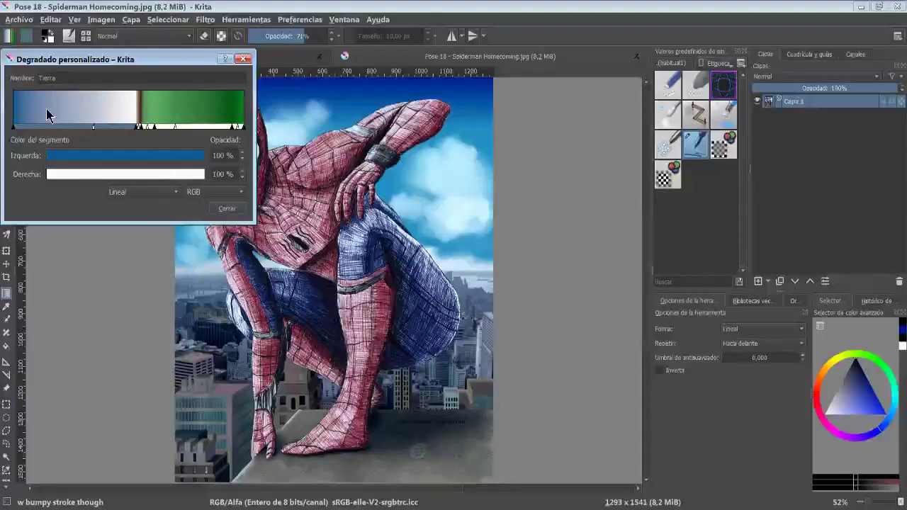
Recolour the segment to run from orange (255, 101, 36) to light green
click(111, 156)
click(130, 147)
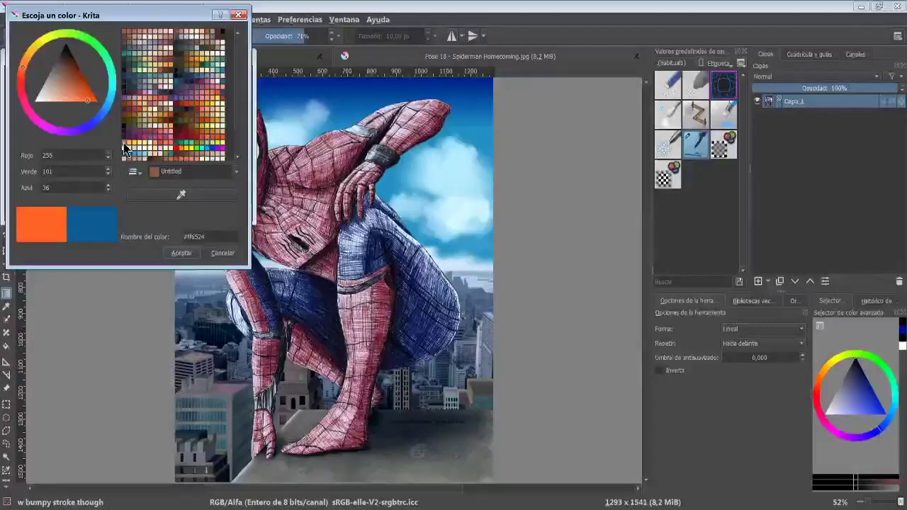
click(179, 254)
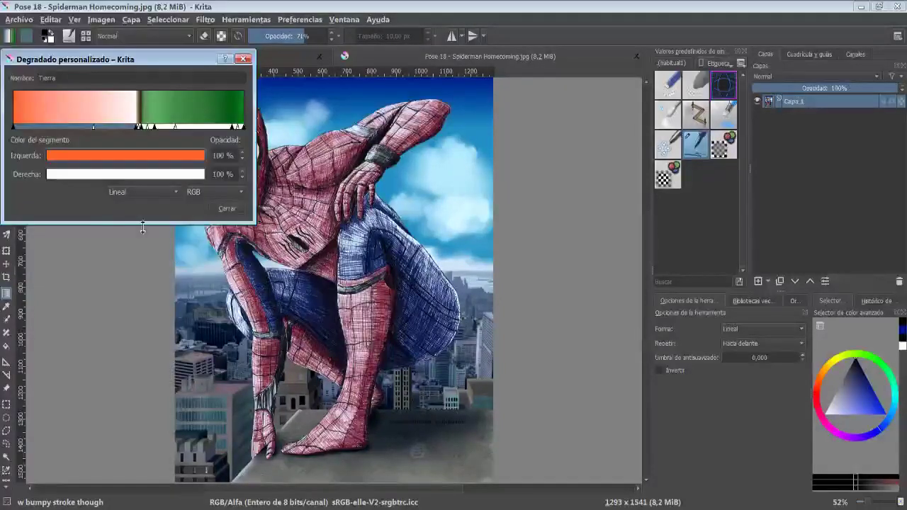
click(122, 175)
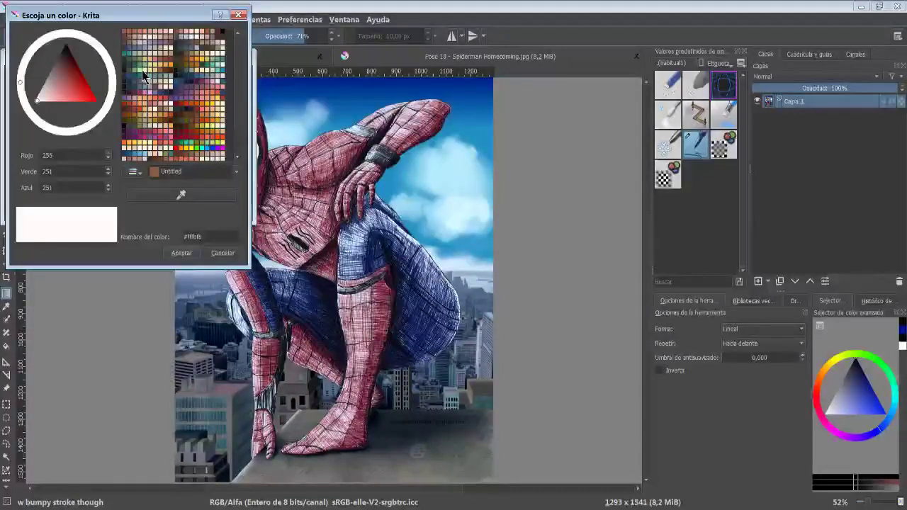
click(140, 151)
click(181, 254)
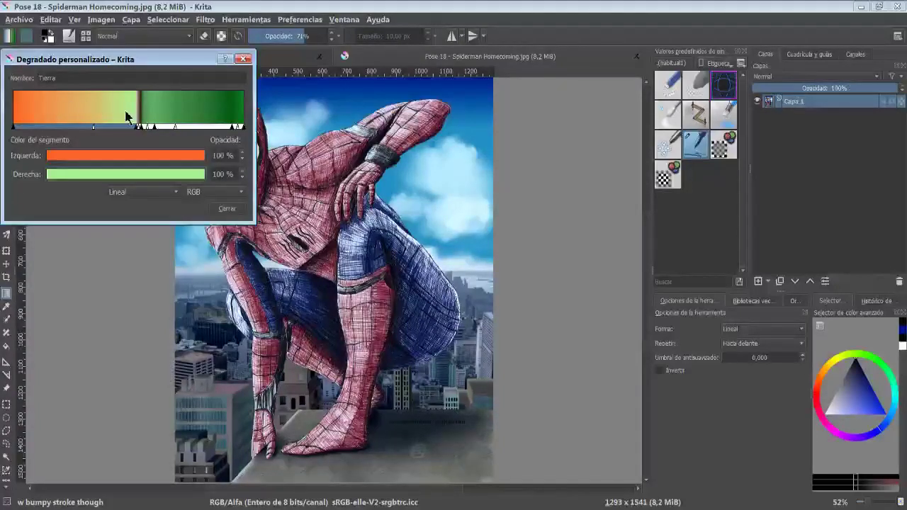
Shift the segment midpoint toward orange, edit the start opacity, and set blending to Curvo
mouse_move(94, 127)
mouse_down()
mouse_move(30, 127)
mouse_move(117, 127)
mouse_move(85, 127)
mouse_up()
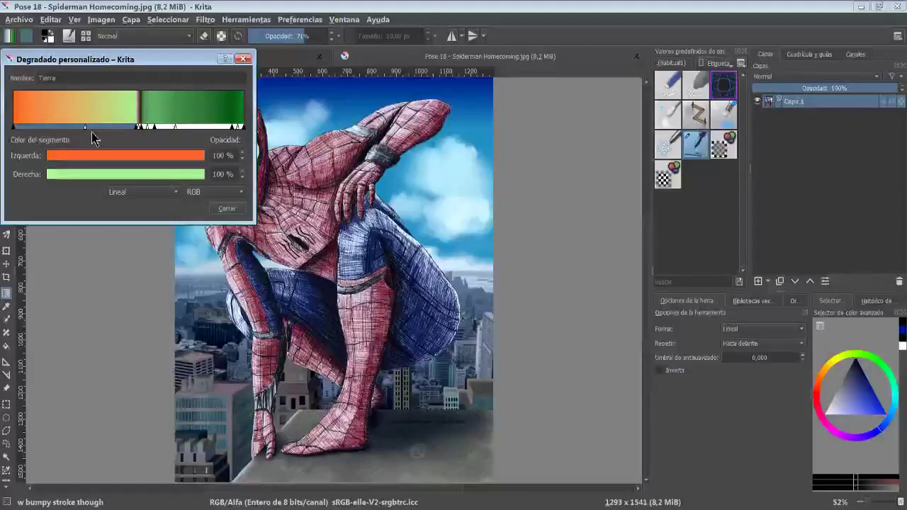
click(216, 155)
key(Delete)
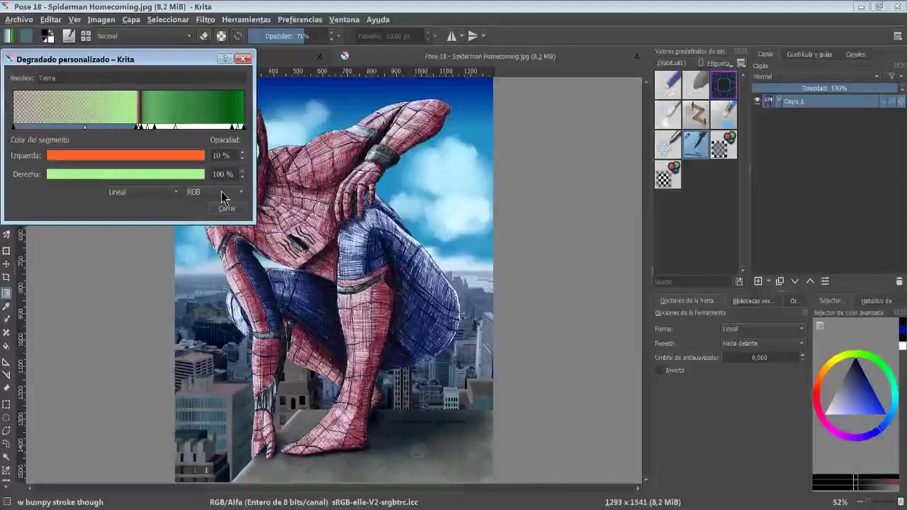
click(165, 192)
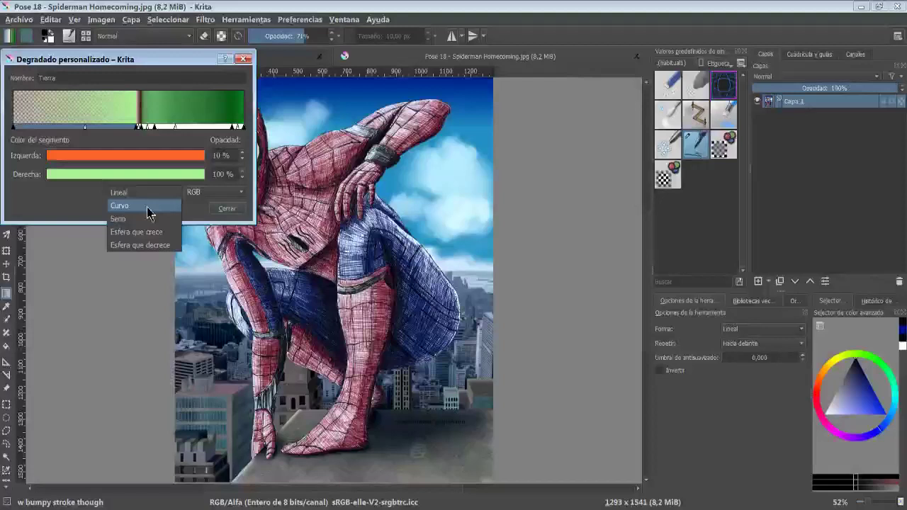
click(148, 211)
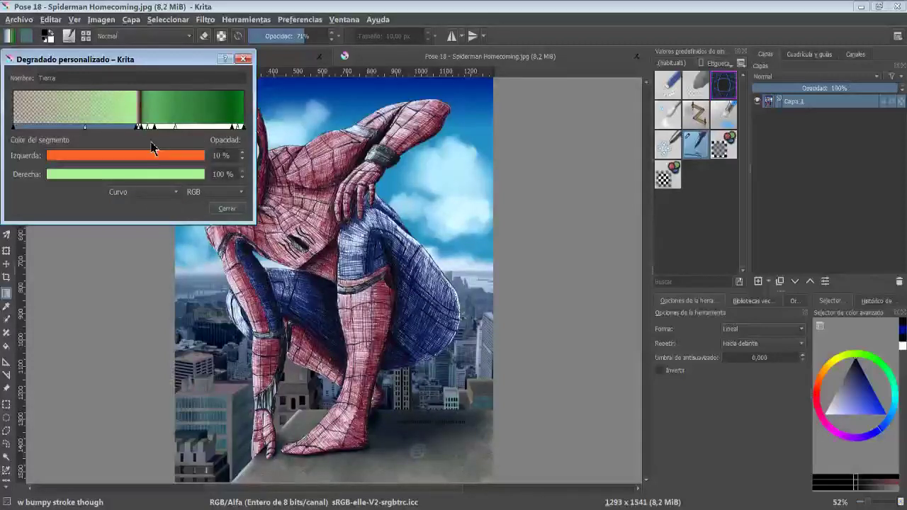
Set the orange end's opacity to 100 and select the green segment
double_click(222, 156)
text(100)
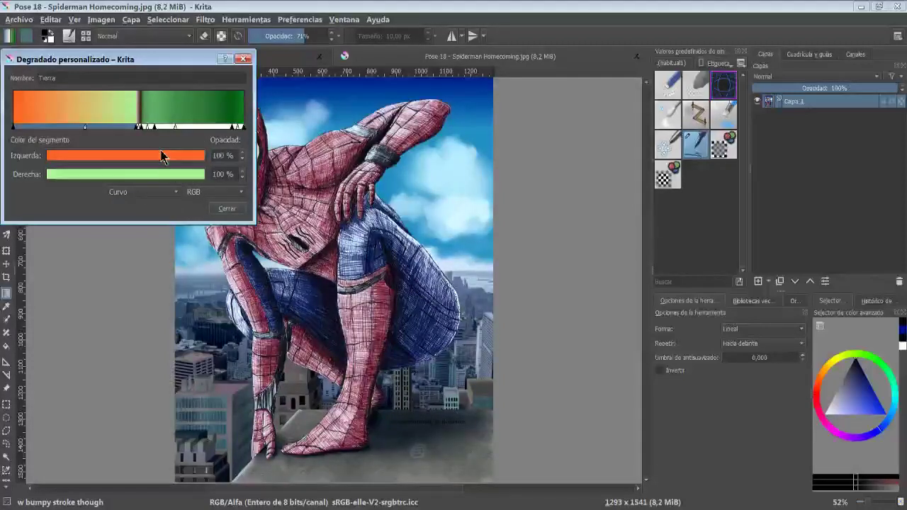
click(192, 121)
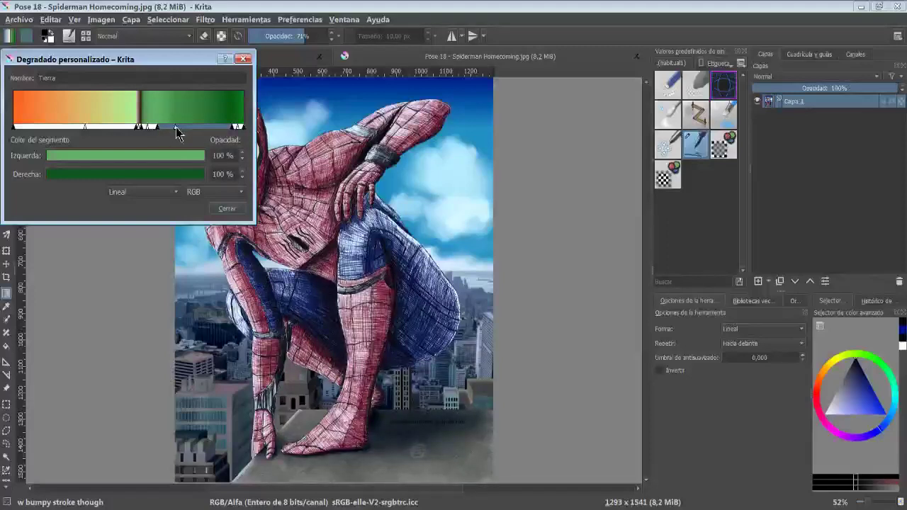
Reshape the Tierra gradient: green blend right, wider dark brown band, yellow into orange
drag(176, 129, 218, 129)
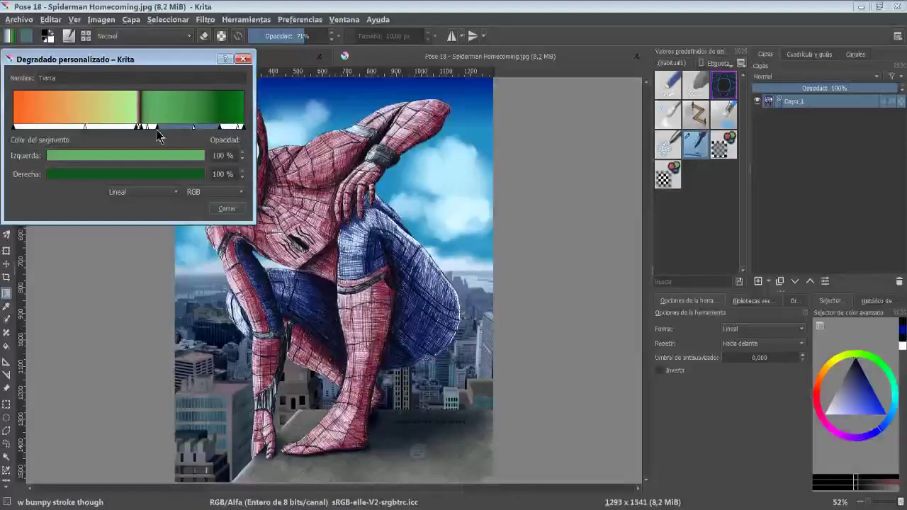
click(157, 129)
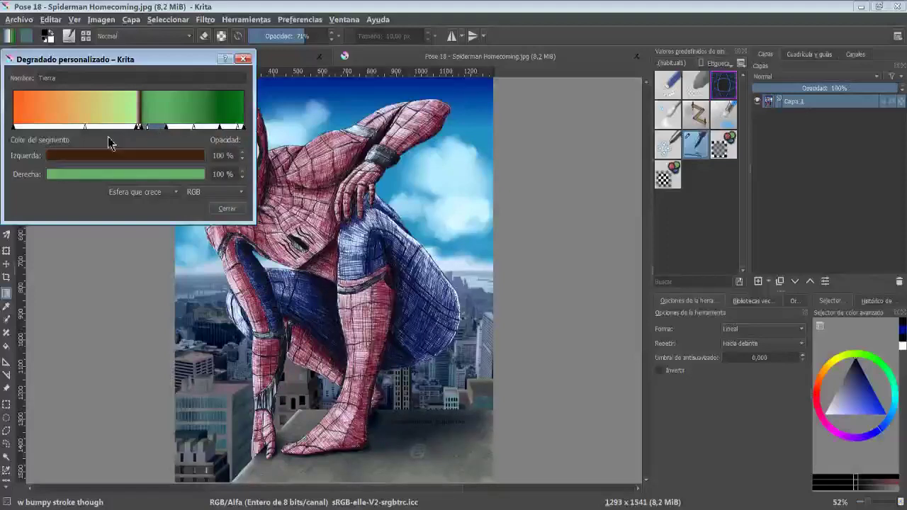
drag(147, 130, 149, 139)
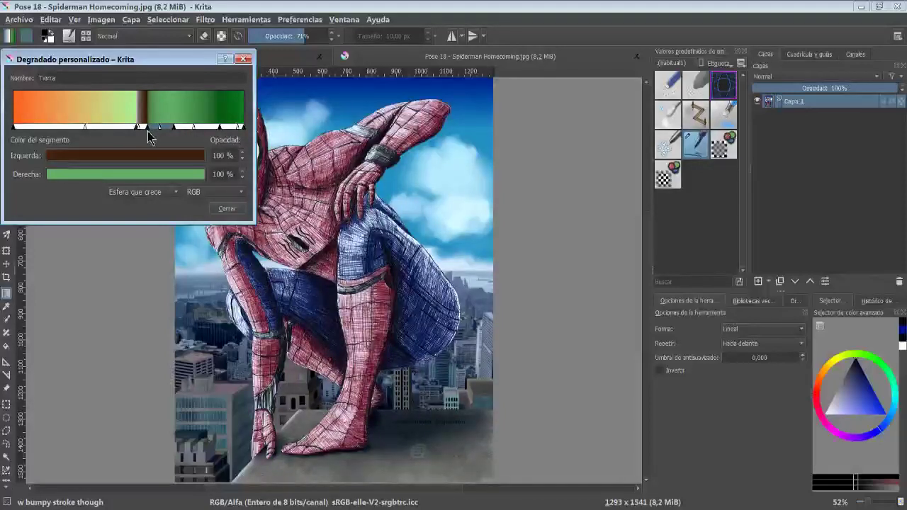
mouse_move(164, 133)
mouse_down()
mouse_move(146, 132)
mouse_move(167, 137)
mouse_move(156, 137)
mouse_up()
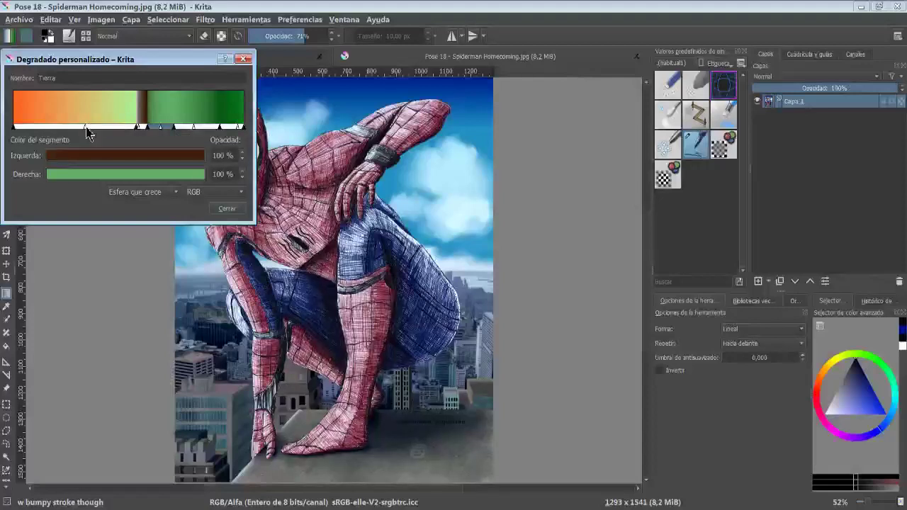
drag(85, 128, 68, 128)
key(Escape)
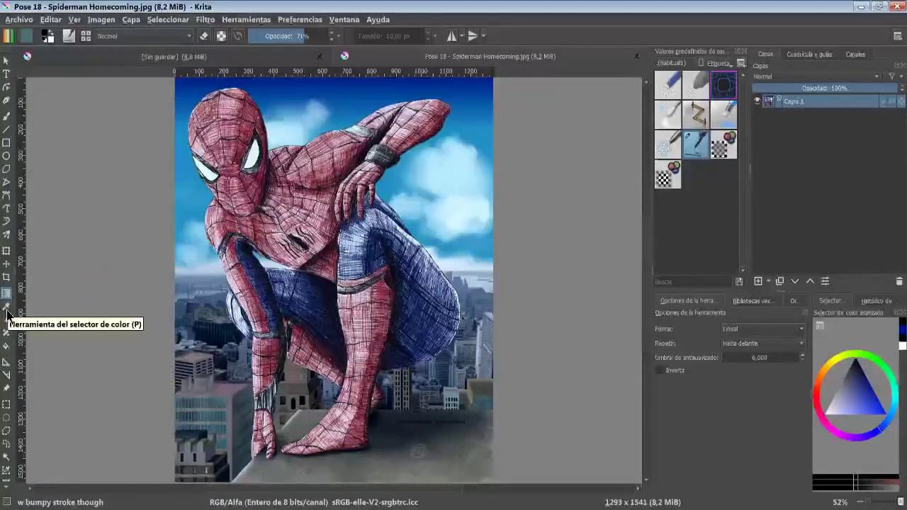
Sample the suit red, the sky blue and the eye's pale white-cyan as the current colour
click(7, 310)
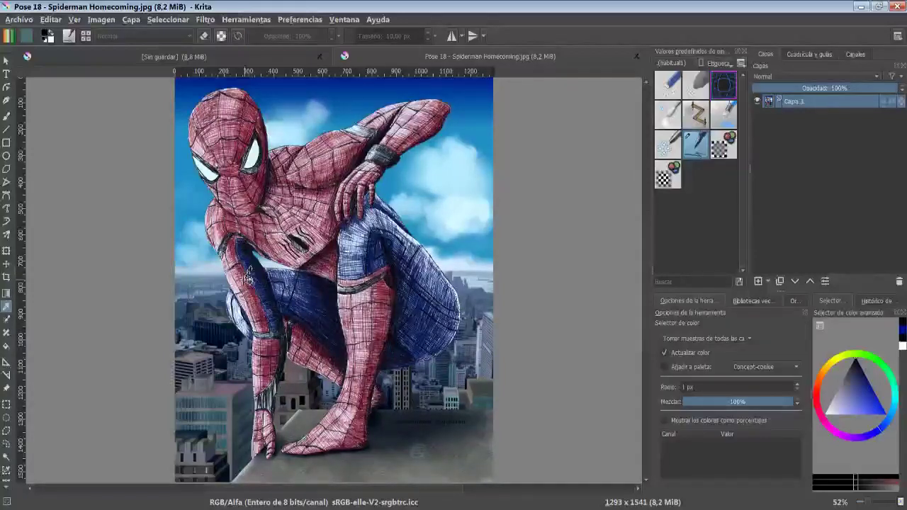
click(248, 278)
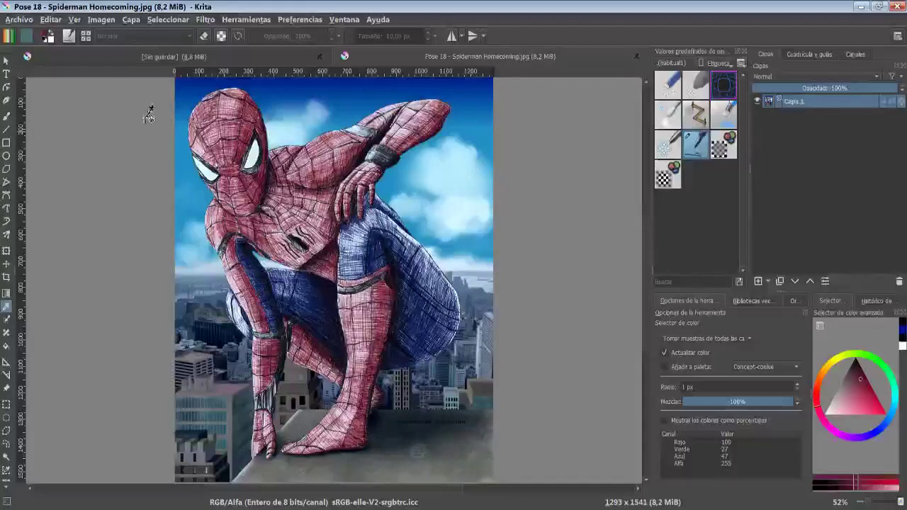
click(186, 91)
click(258, 149)
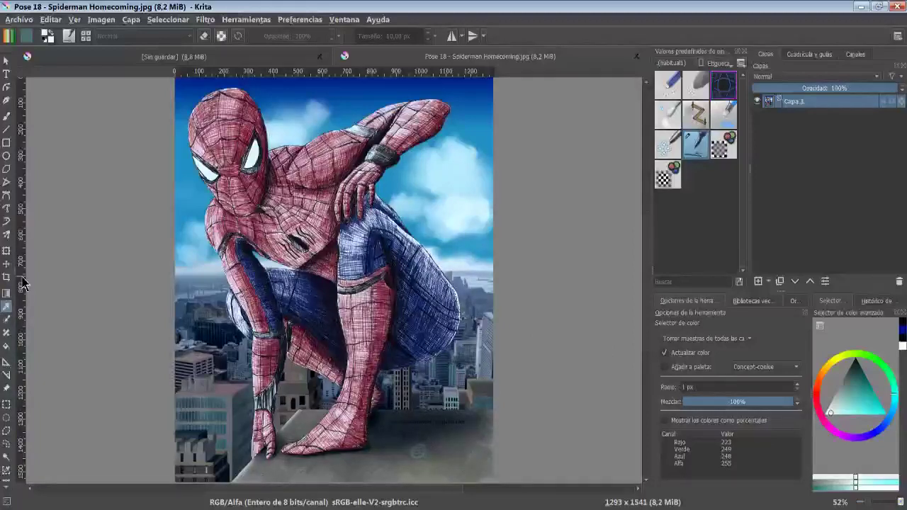
click(7, 116)
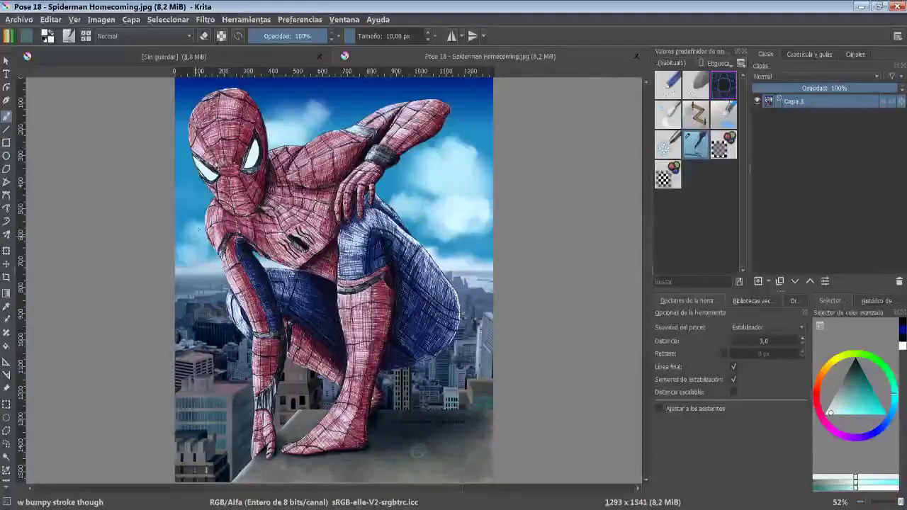
Sample the head and a pale lavender area with the brush, then return to the Color Picker
click(260, 263)
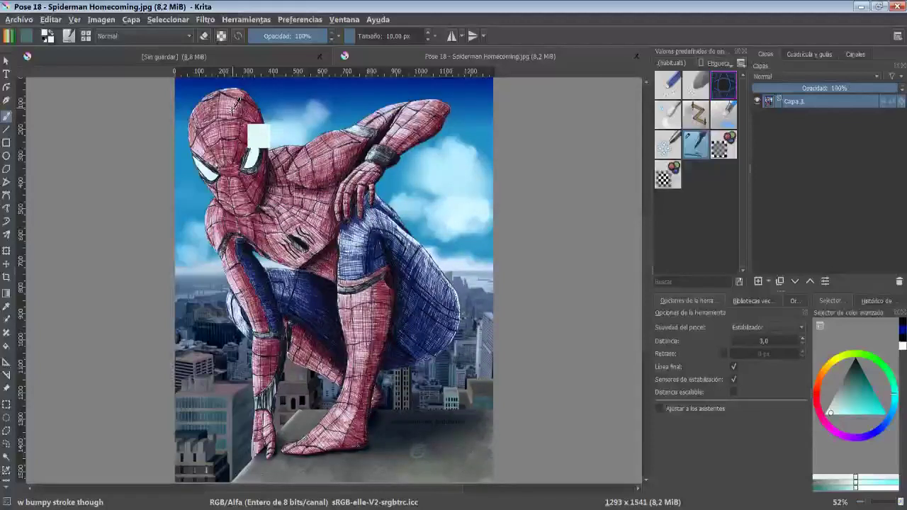
ctrl+click(238, 103)
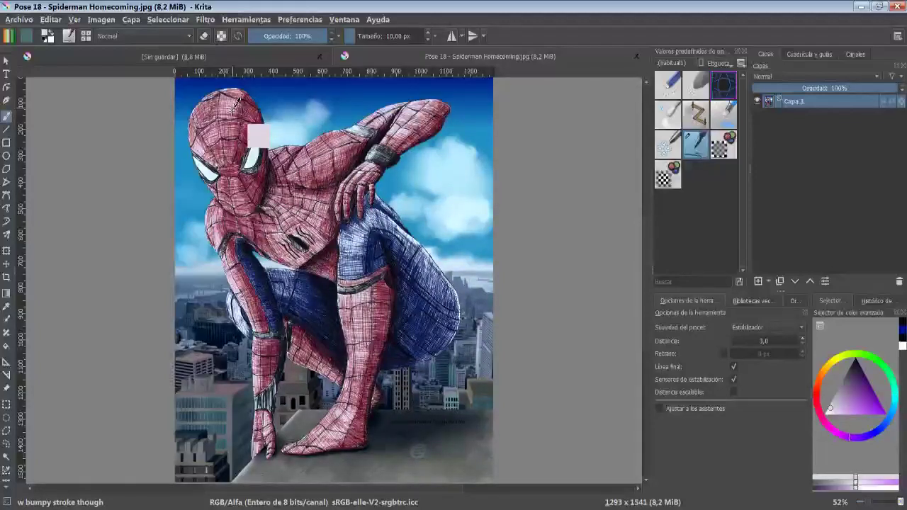
click(6, 307)
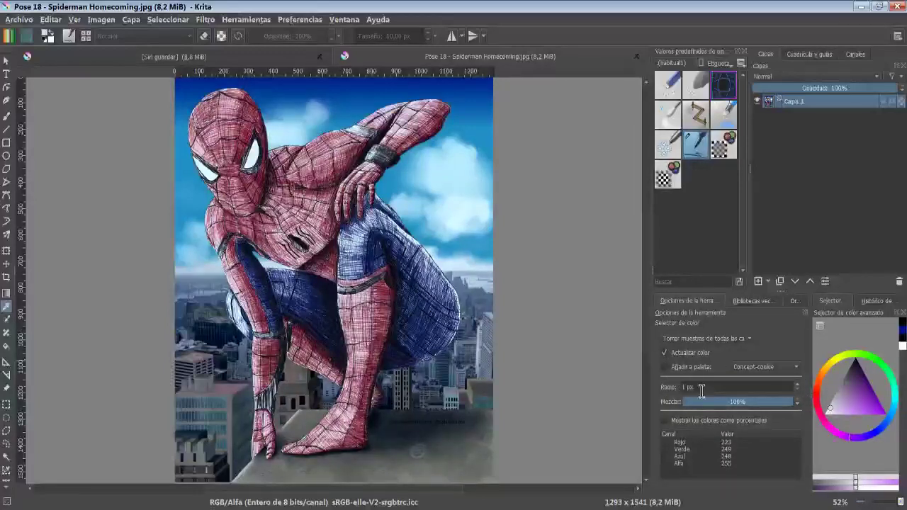
mouse_move(695, 388)
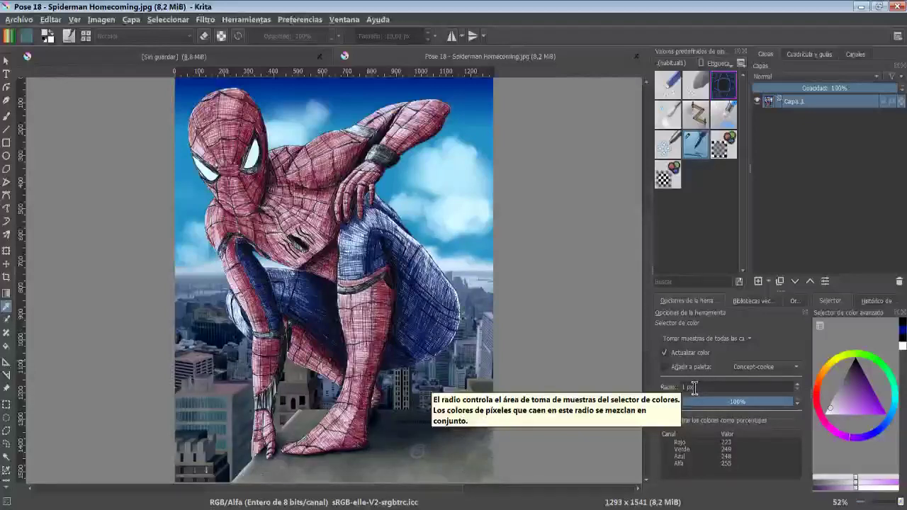
Sample the dark navy (R18 G18 B37) and check its channel values in Tool Options
click(293, 161)
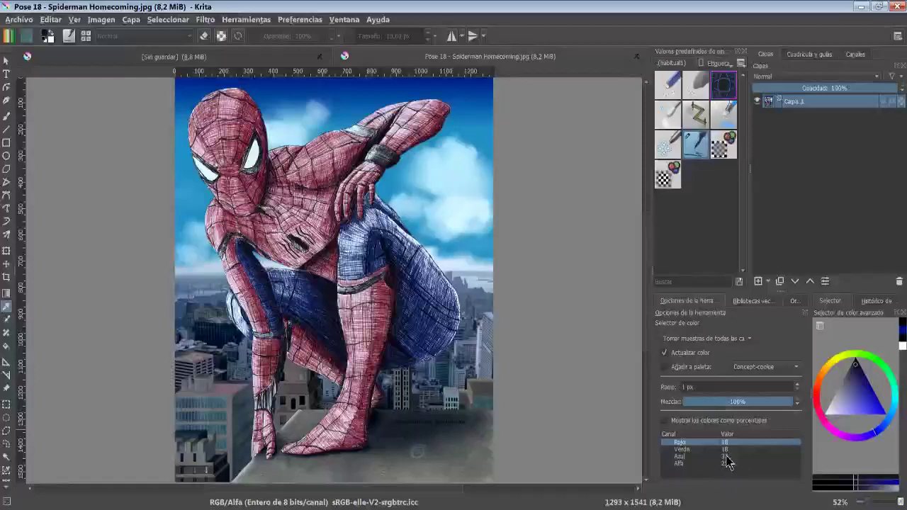
drag(688, 453, 690, 465)
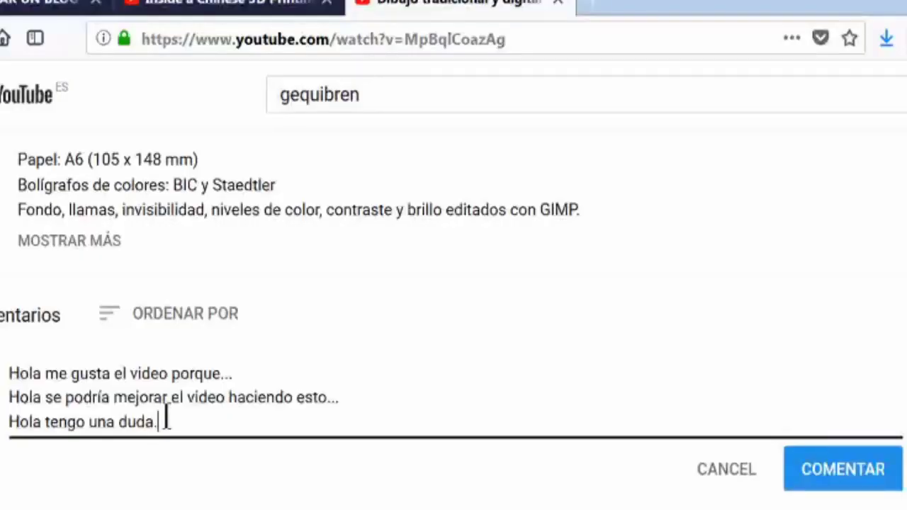
Add a fourth comment line reading 'Hola podrías hacer un video de ..'
text(...)
key(Return)
text(H)
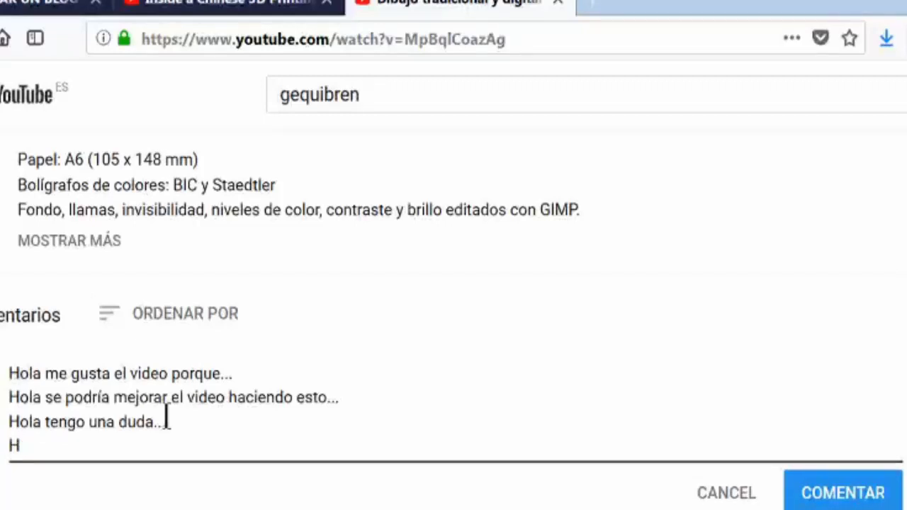
text(ola pod)
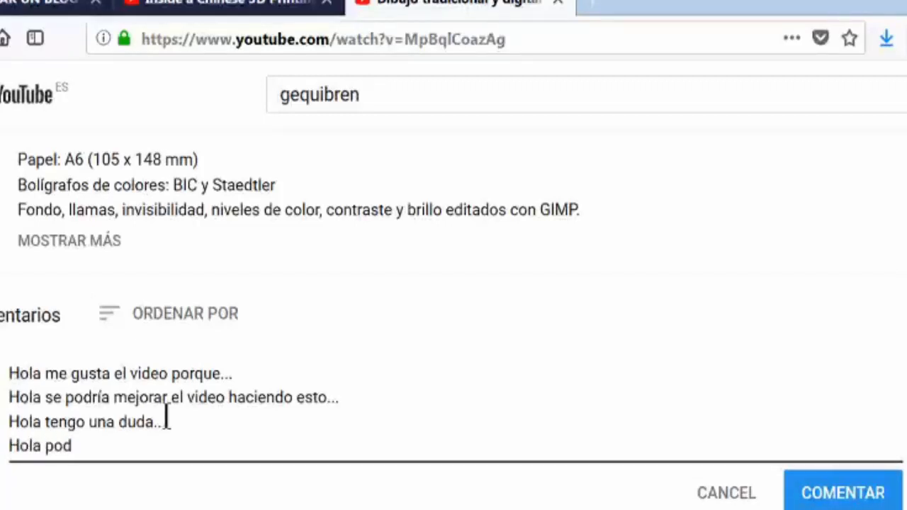
text(rías hacer un v)
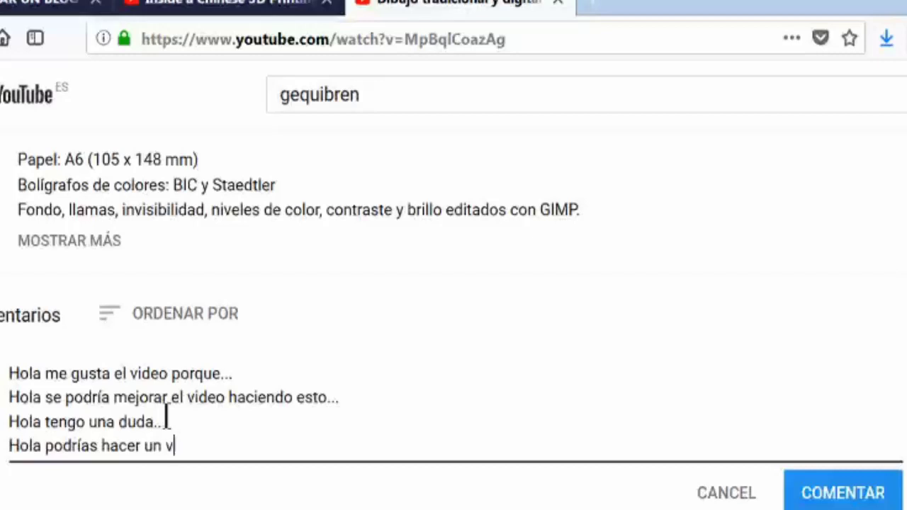
text(ideo de ..)
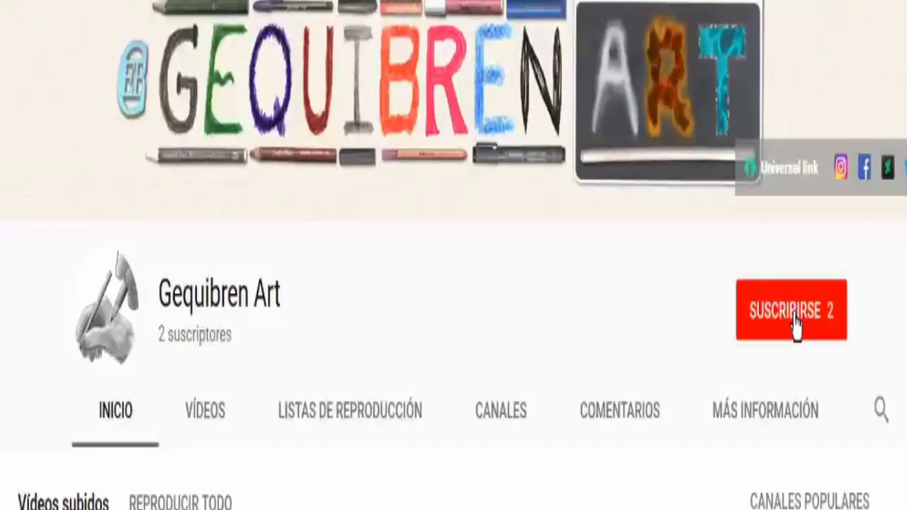
Subscribe with the notification bell on and like the 'Espíritu del bosque' video
click(796, 326)
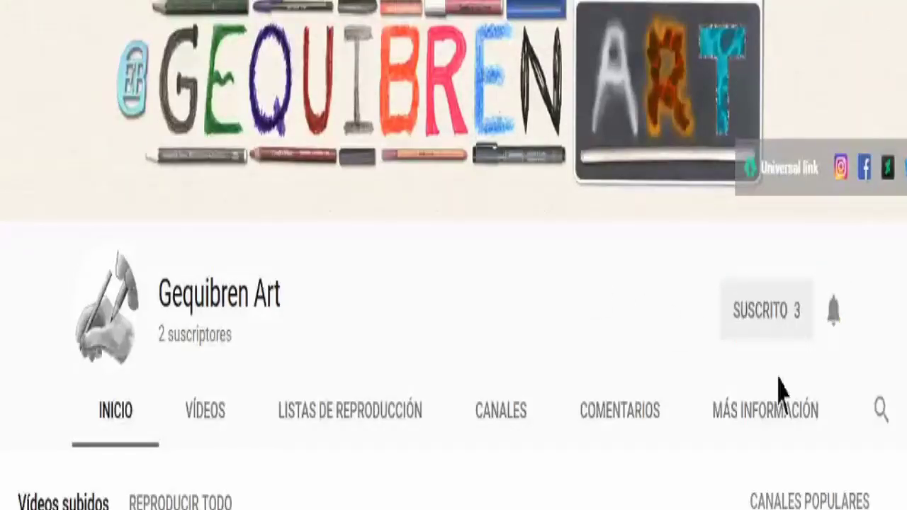
click(835, 323)
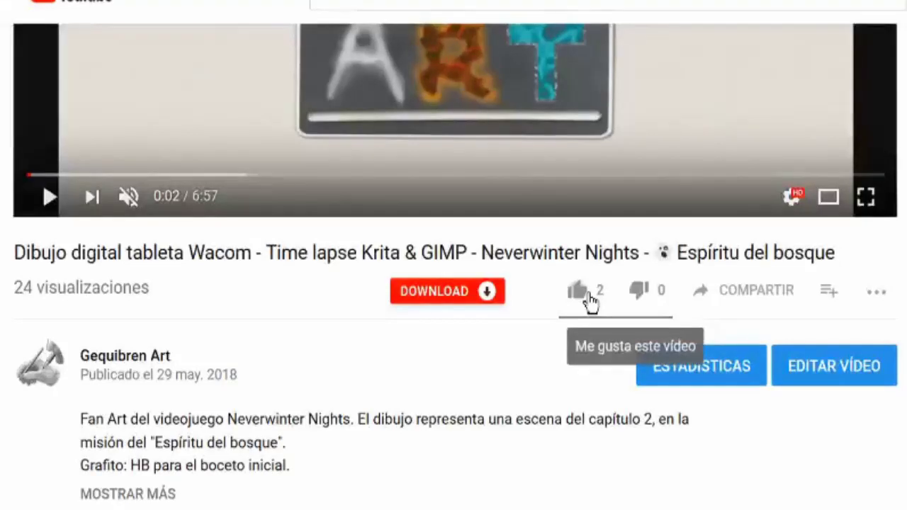
click(588, 296)
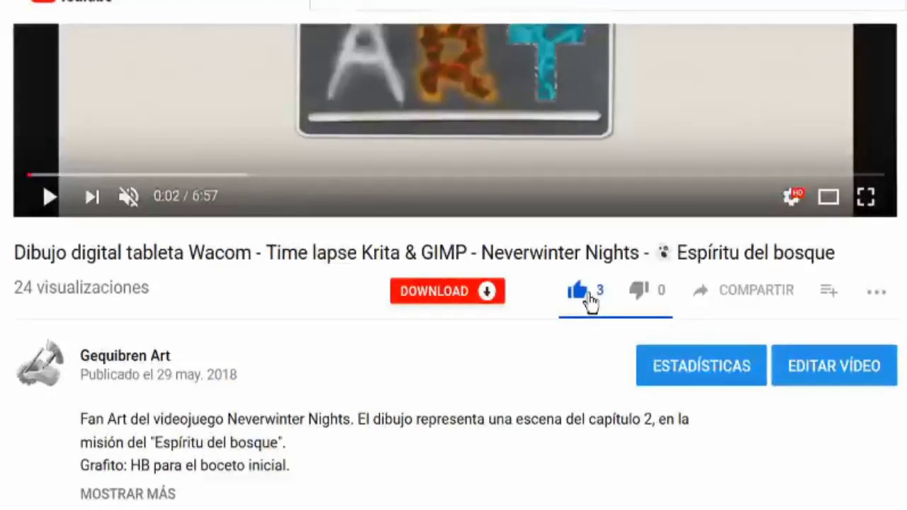